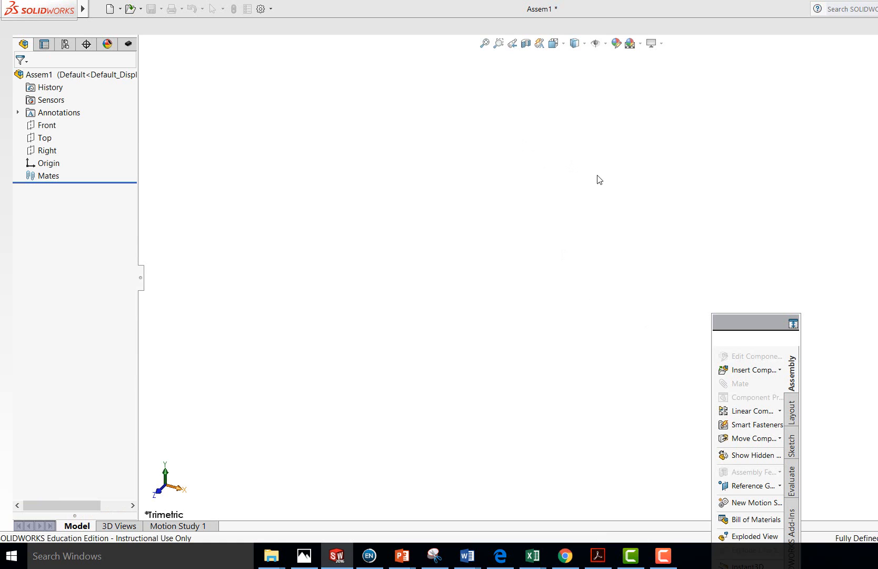
Move the floating CommandManager out of the modelling area and close Begin Assembly without inserting a component
left_click_drag(747, 318, 843, 80)
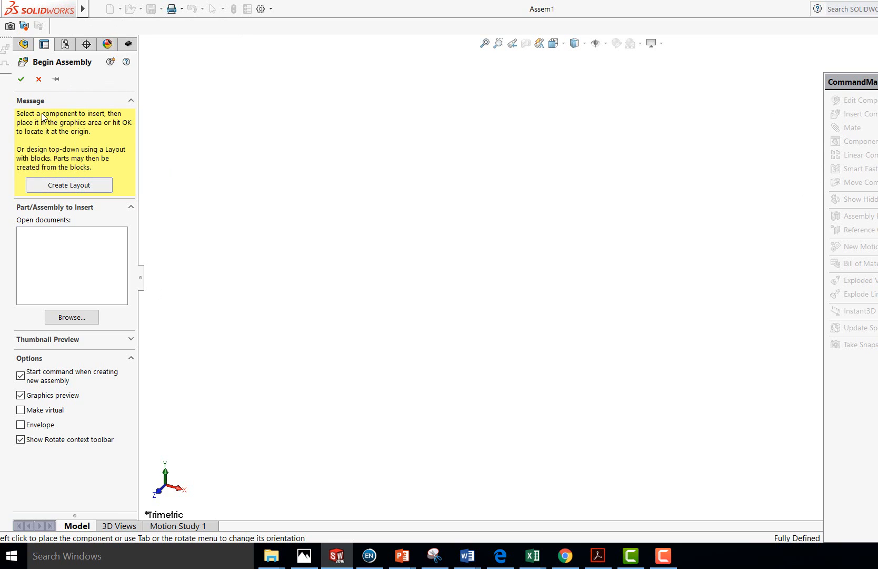
left_click(23, 79)
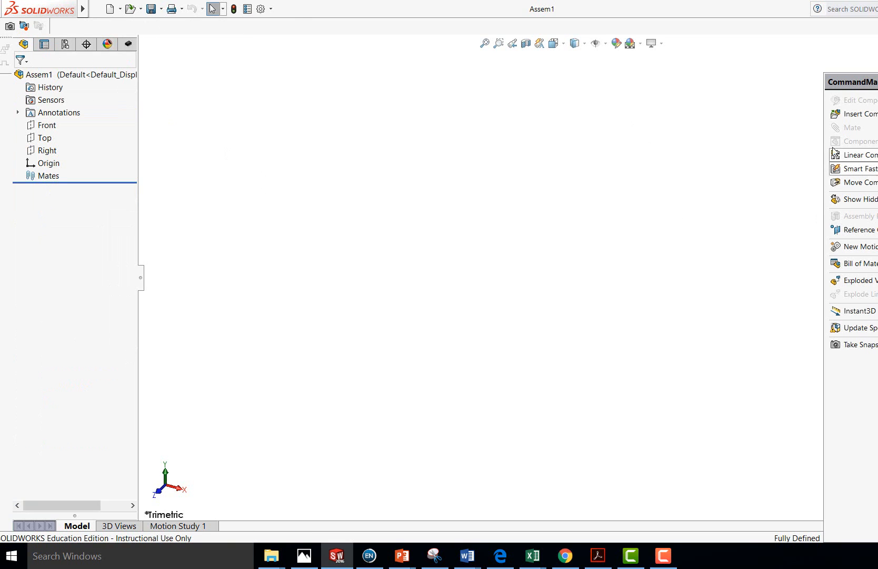
Browse for a component to insert in C:\Fall 2018\2.Teaching Fall 2018\MECH 6303 CAD Fall 2018\Class 8 Assembly\Class 92 Assembly\Fall 2018 Collar
left_click(848, 114)
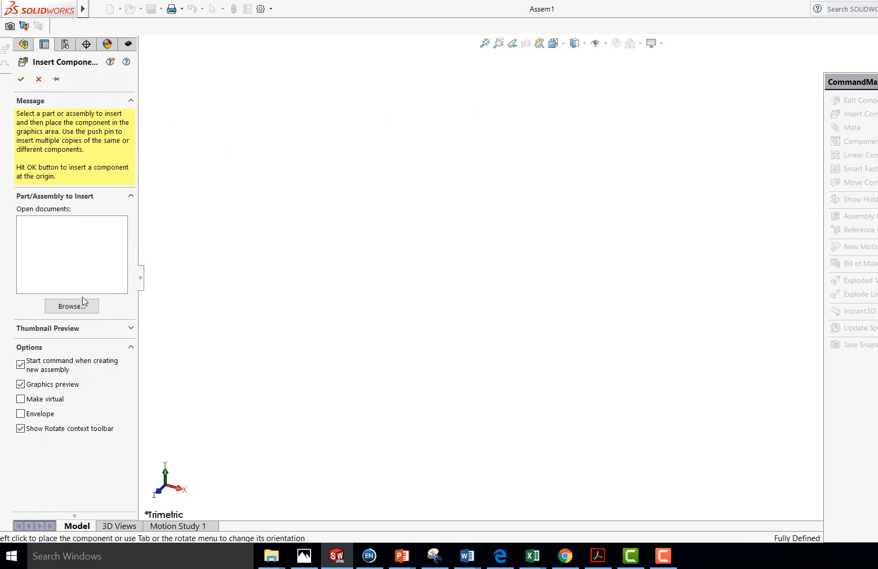
left_click(83, 304)
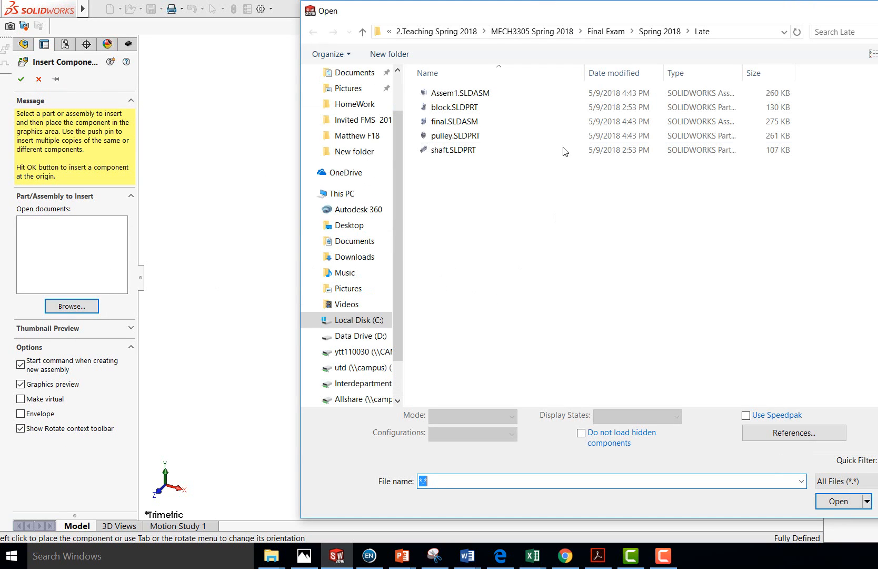
left_click(744, 33)
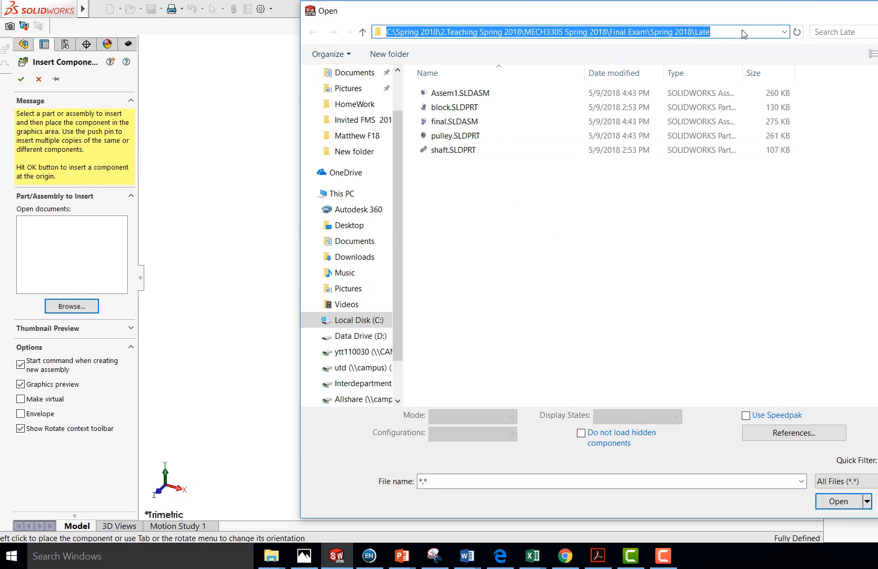
type("C:\\Fall 2018\\2.Teaching Fall 2018\\MECH 6303 CAD Fall 2018\\Class 8 Assembly\\Class 92 Assembly\\Fall 2018 Collar")
key("Return")
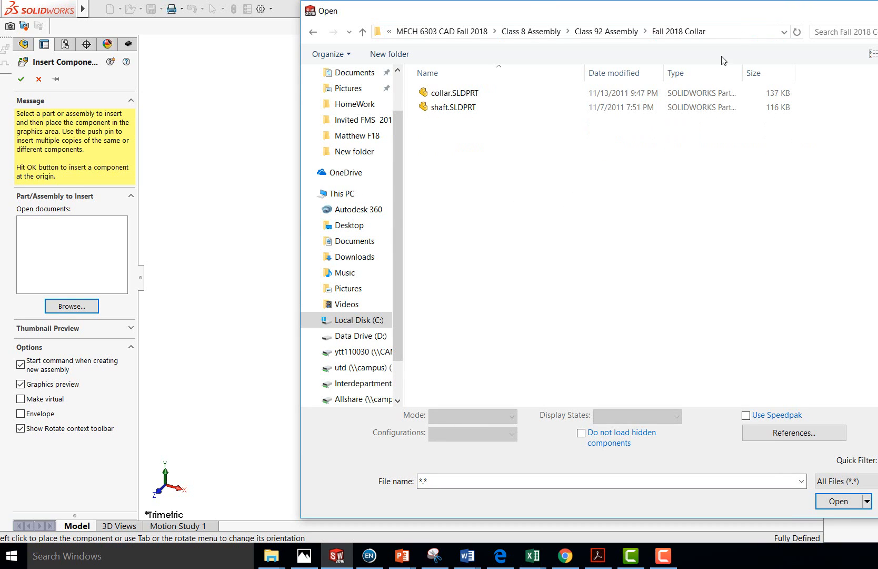
Preview collar.SLDPRT and shaft.SLDPRT, and insert shaft.SLDPRT as the first component, placed freely away from the assembly origin
left_click(456, 94)
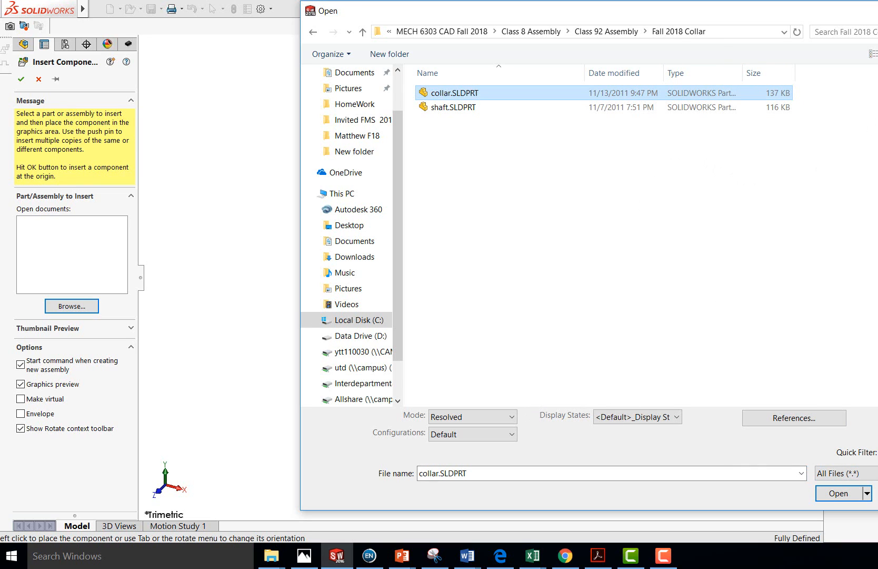
key("alt+p")
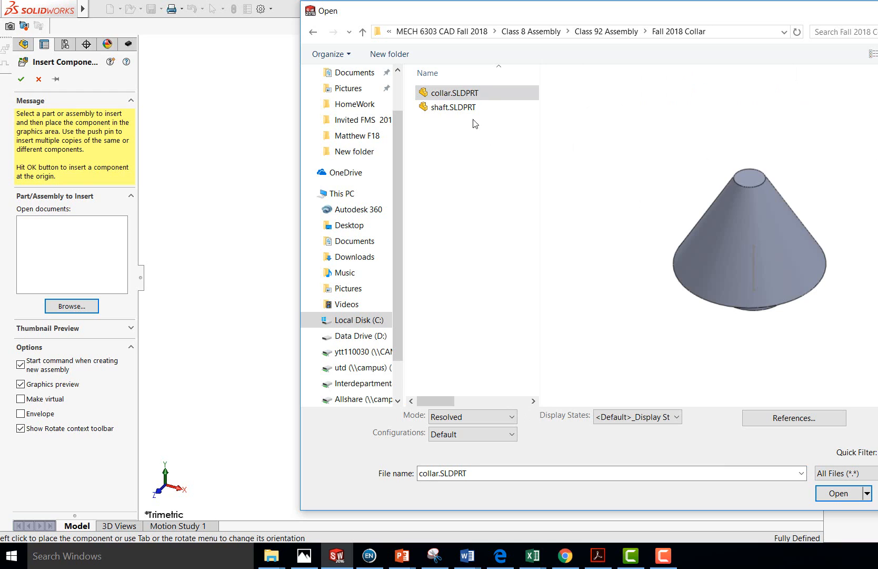
left_click(458, 108)
left_click(467, 93)
left_click(474, 108)
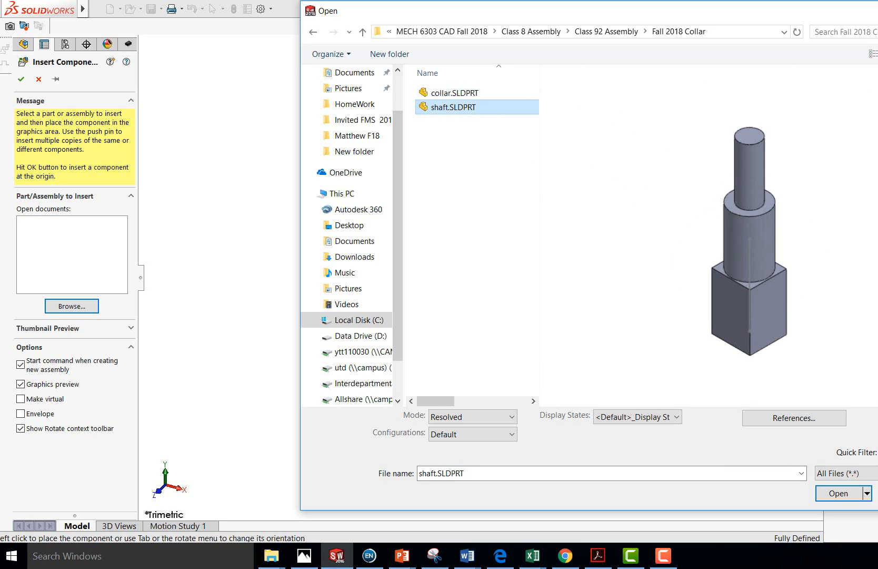
left_click(841, 493)
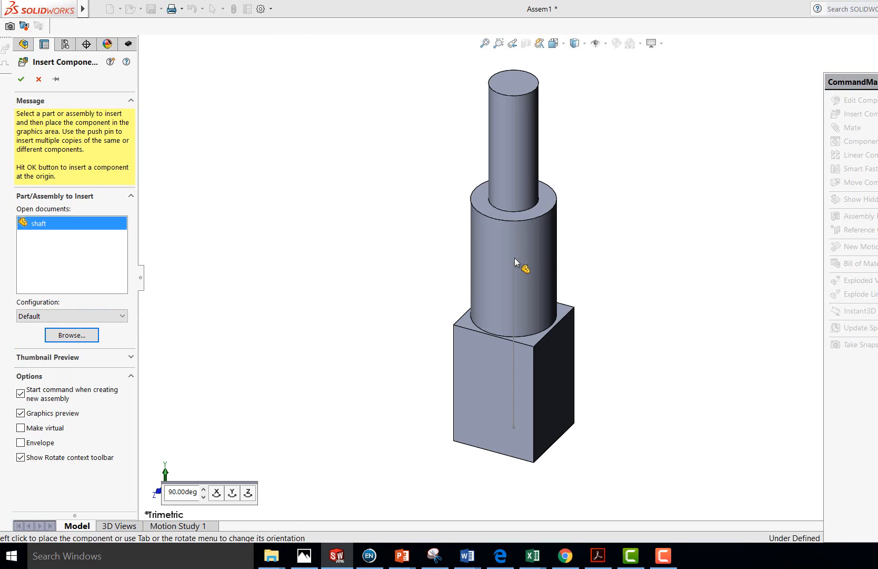
left_click(419, 245)
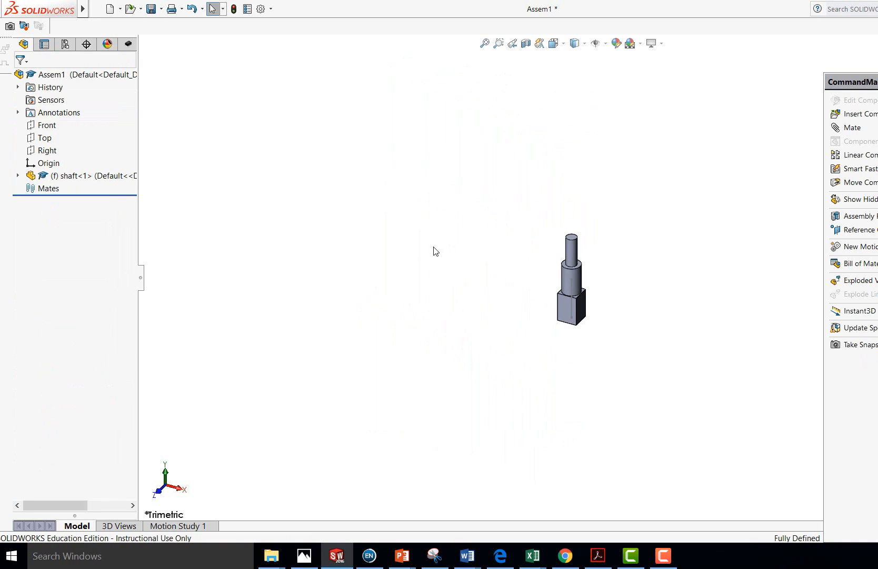
Examine where the assembly's origin and its Right, Top and Front planes lie relative to the shaft
left_click(485, 43)
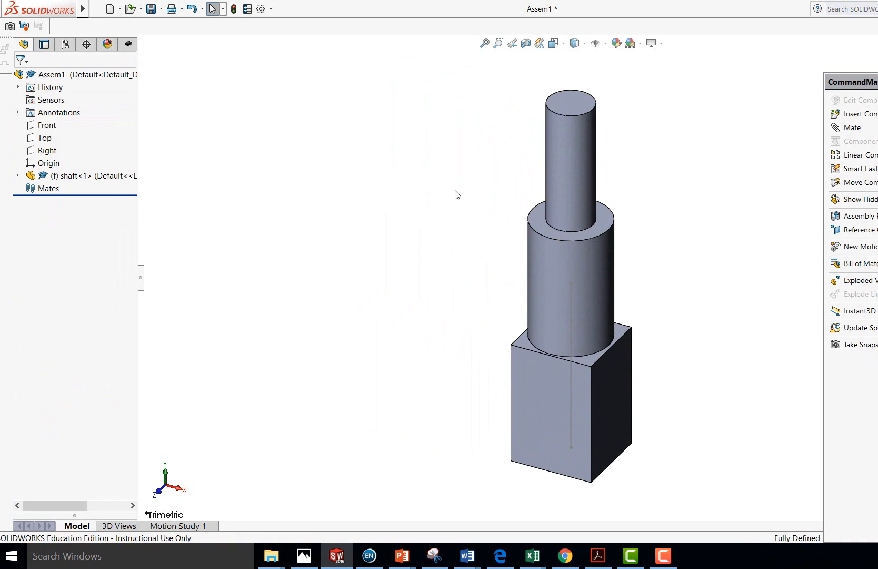
left_click(57, 164)
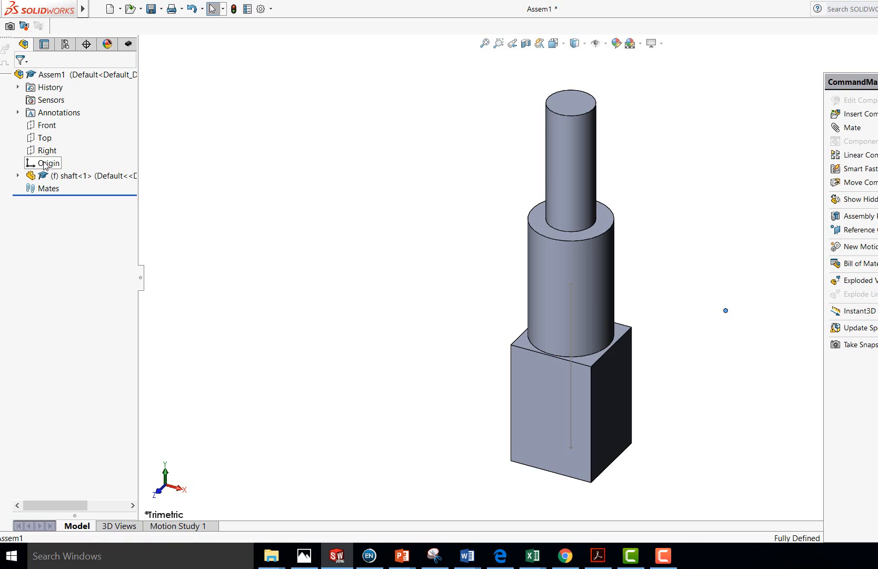
left_click(39, 151)
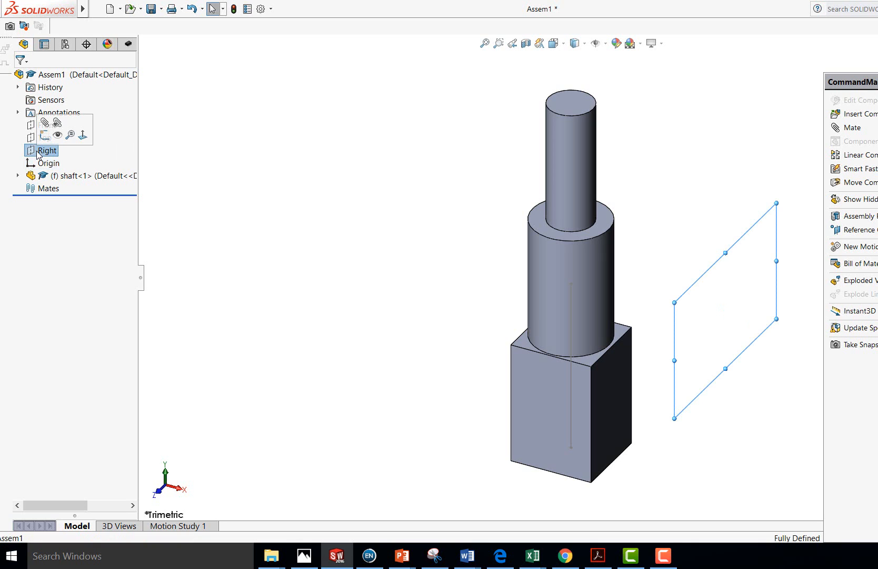
left_click(36, 139)
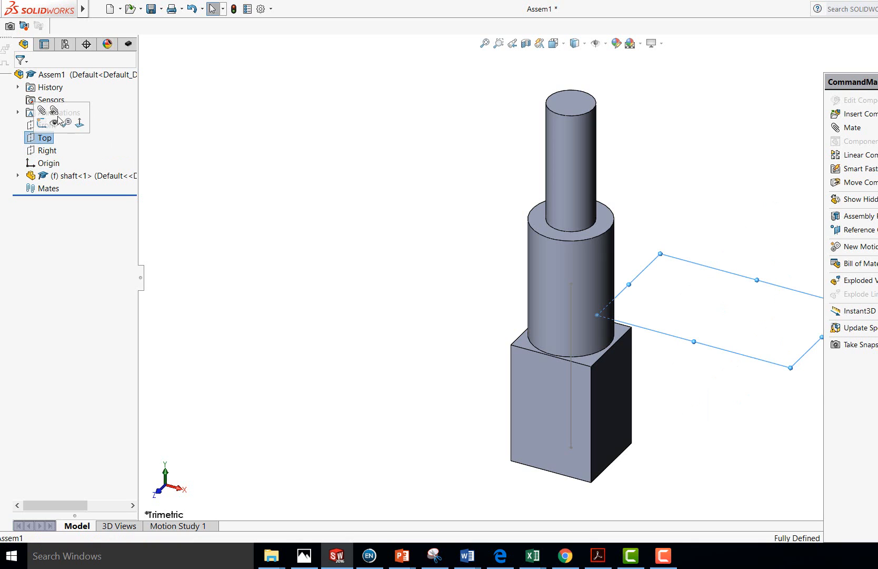
left_click(46, 125)
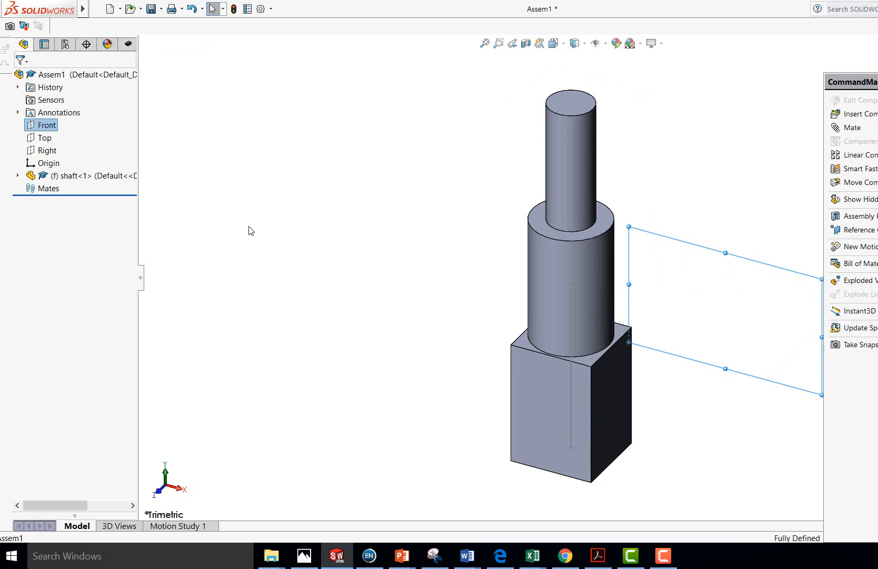
scroll(249, 227, "up", 9)
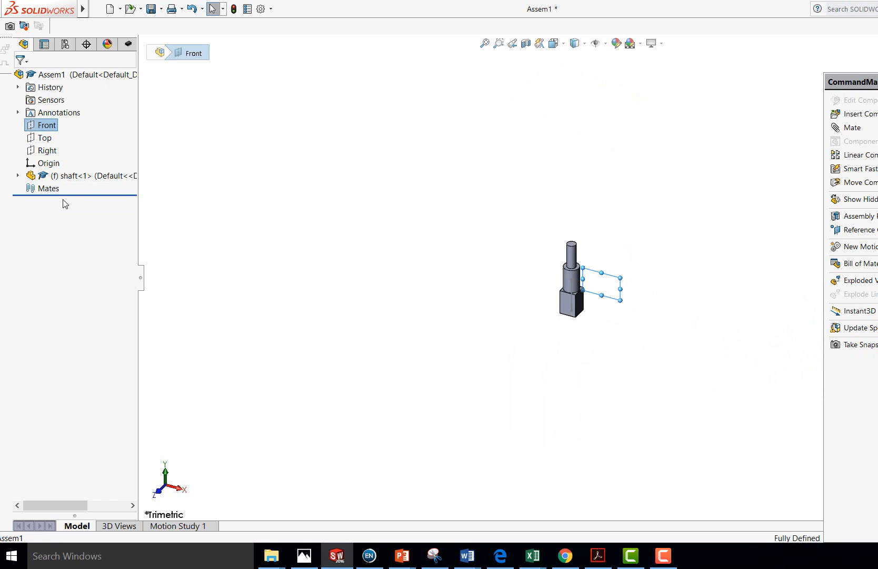
Expand the shaft component and compare the position of its own origin with that of the assembly origin
left_click(84, 176)
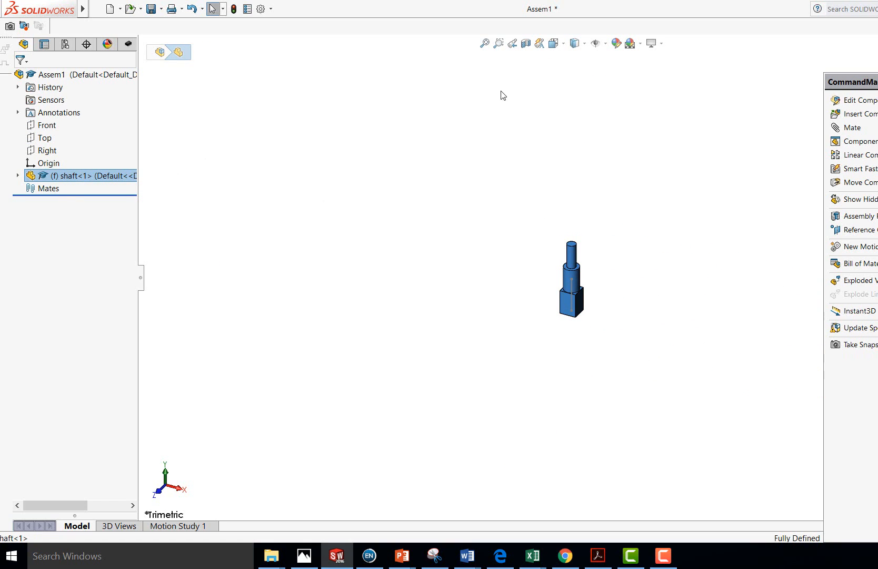
left_click(17, 176)
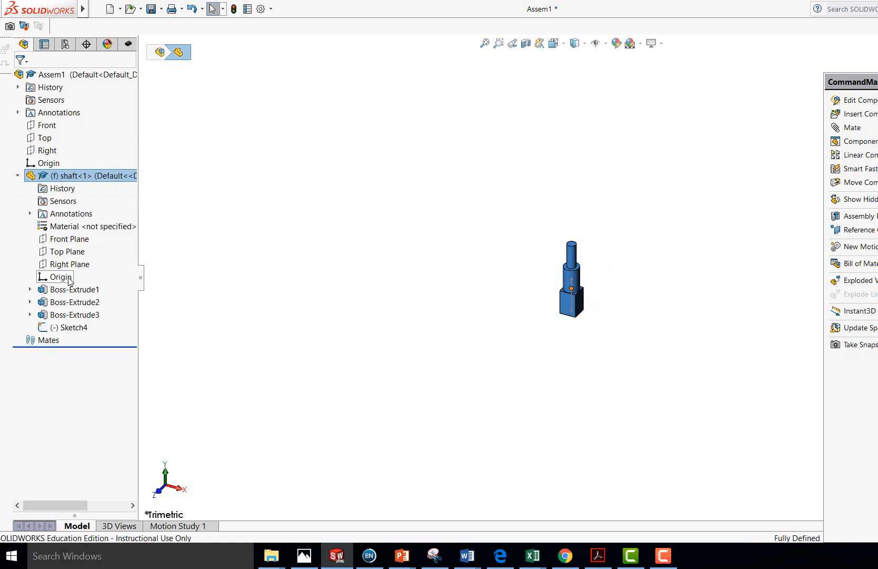
left_click(68, 279)
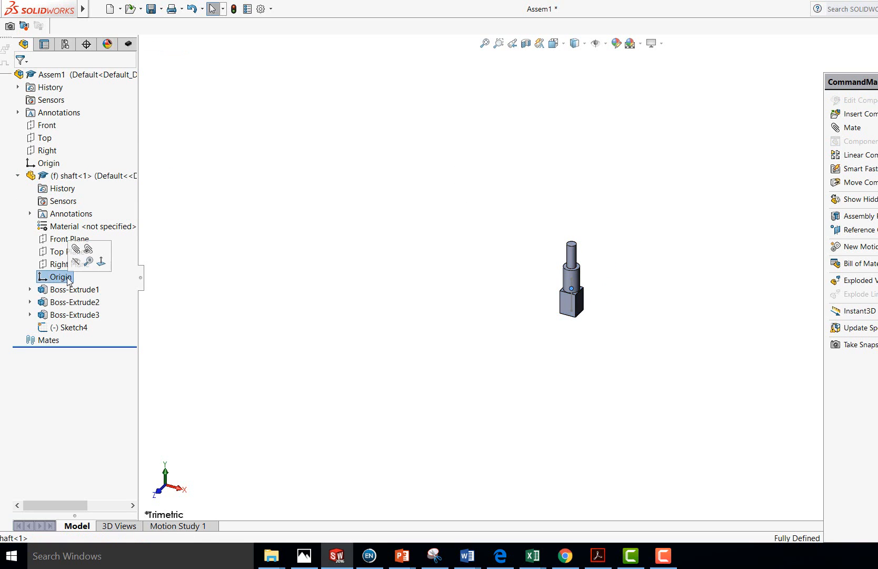
left_click(498, 43)
left_click_drag(563, 209, 738, 362)
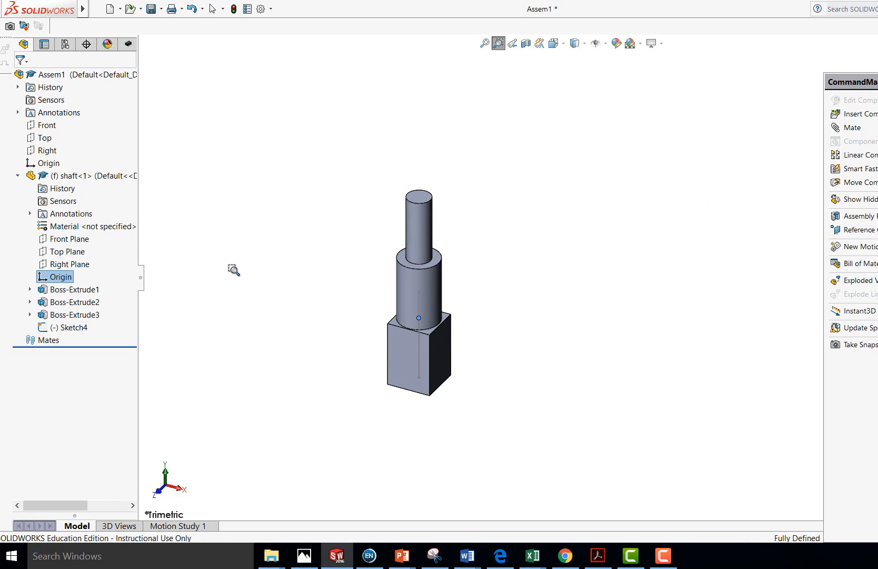
key("Escape")
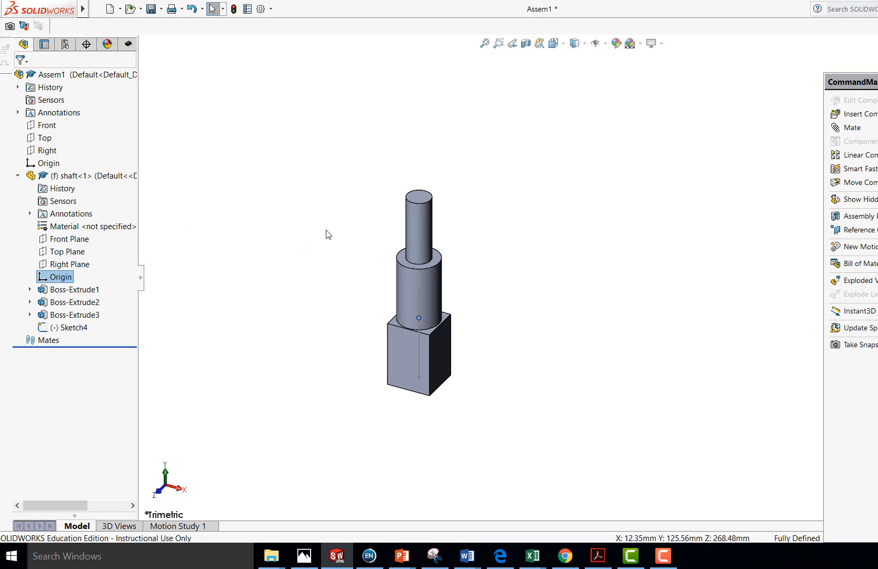
left_click(498, 43)
left_click_drag(378, 158, 505, 432)
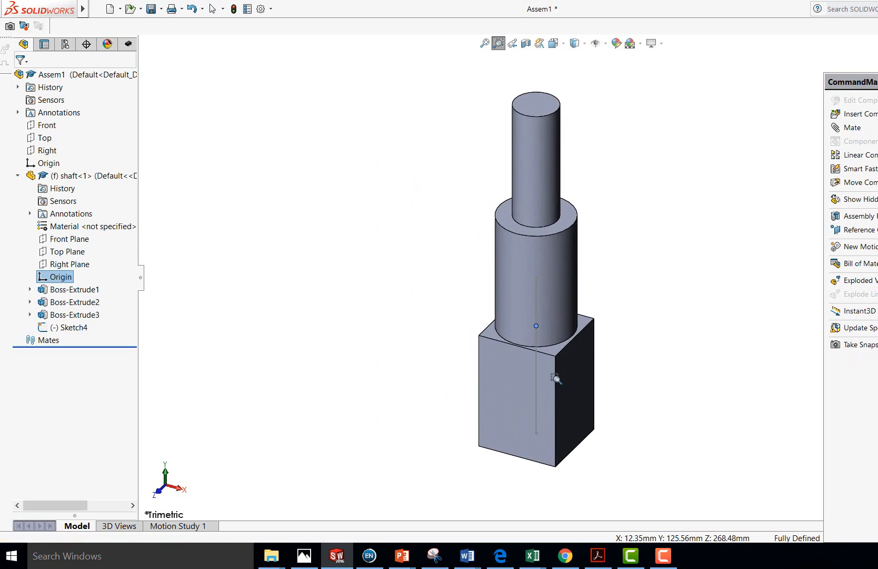
key("Escape")
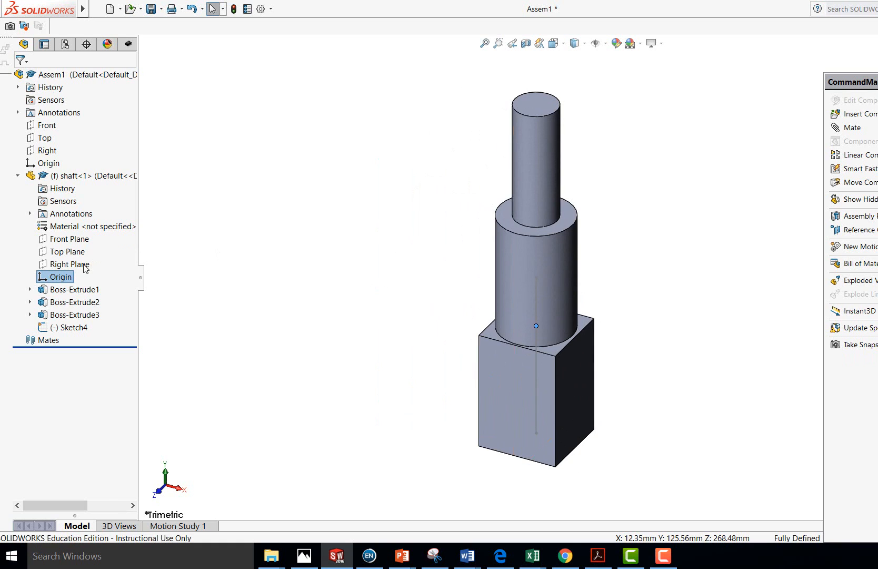
left_click(52, 164)
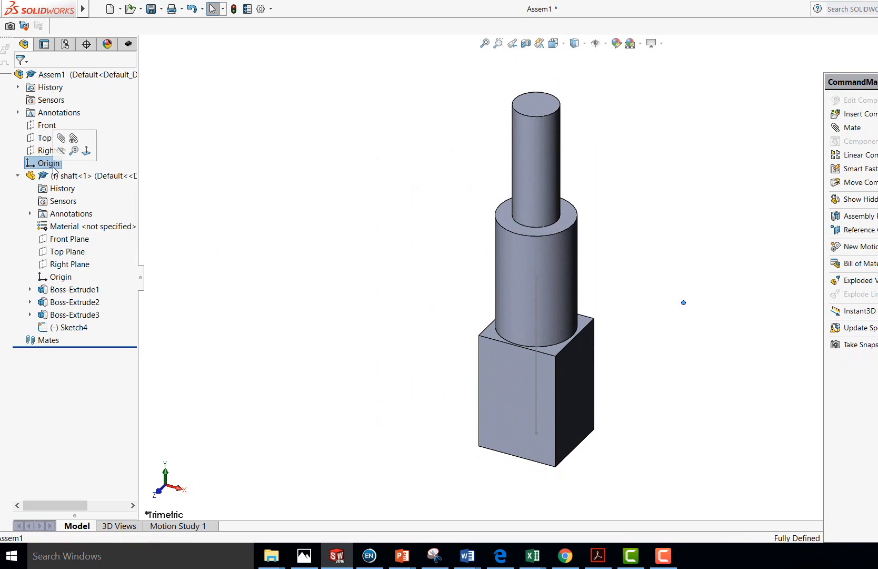
left_click(55, 278)
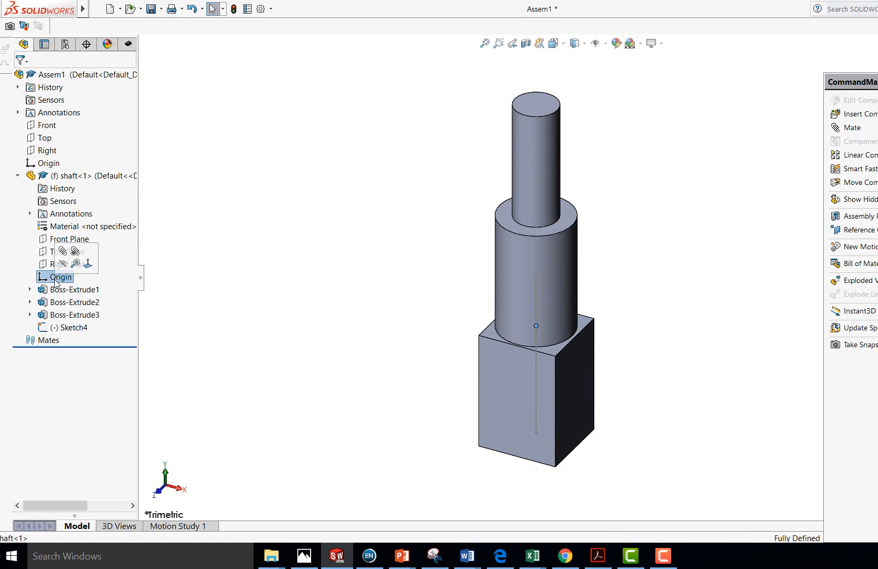
left_click(48, 163)
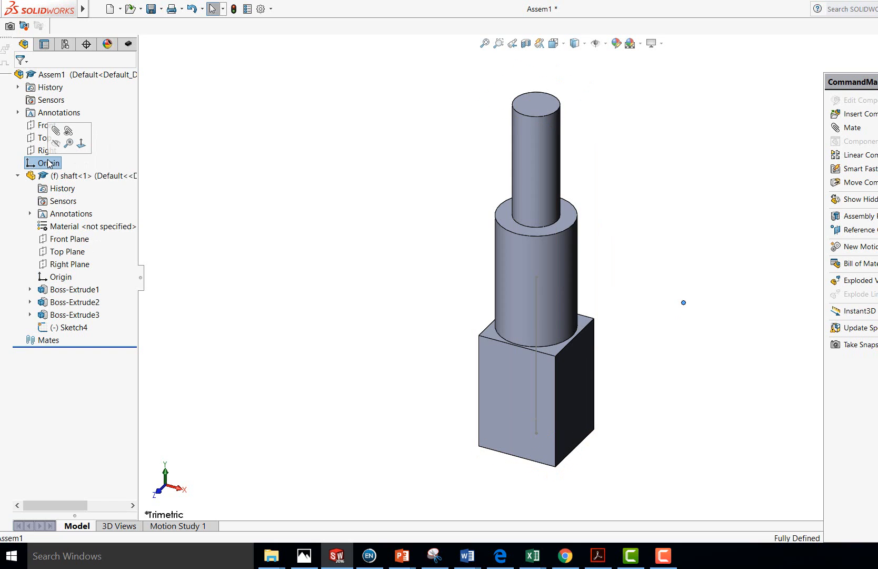
Show the assembly's Right, Top and Front planes in the model
left_click(47, 150)
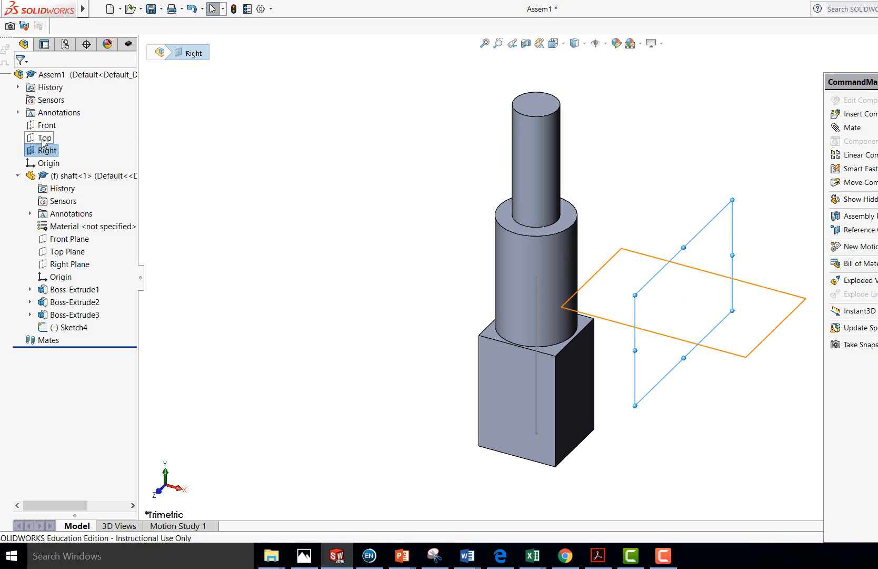
left_click(44, 138)
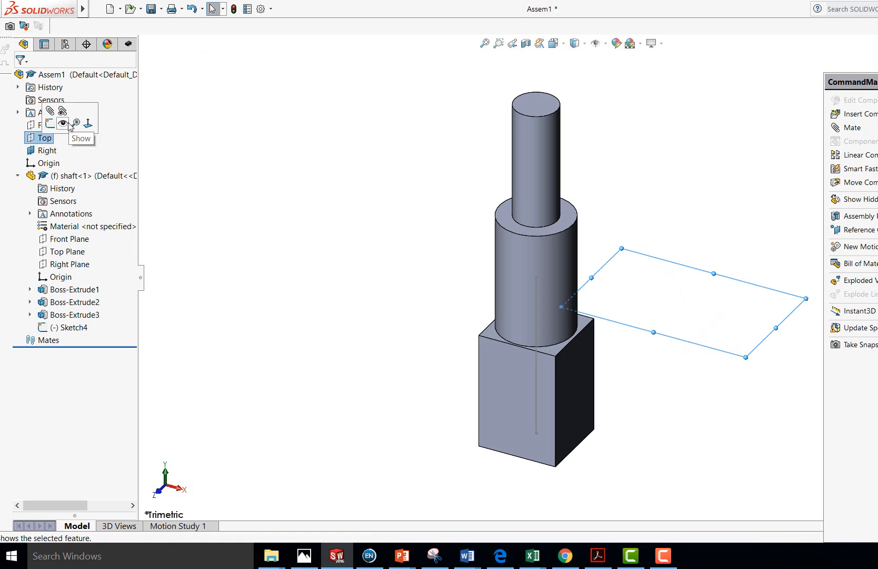
left_click(47, 125)
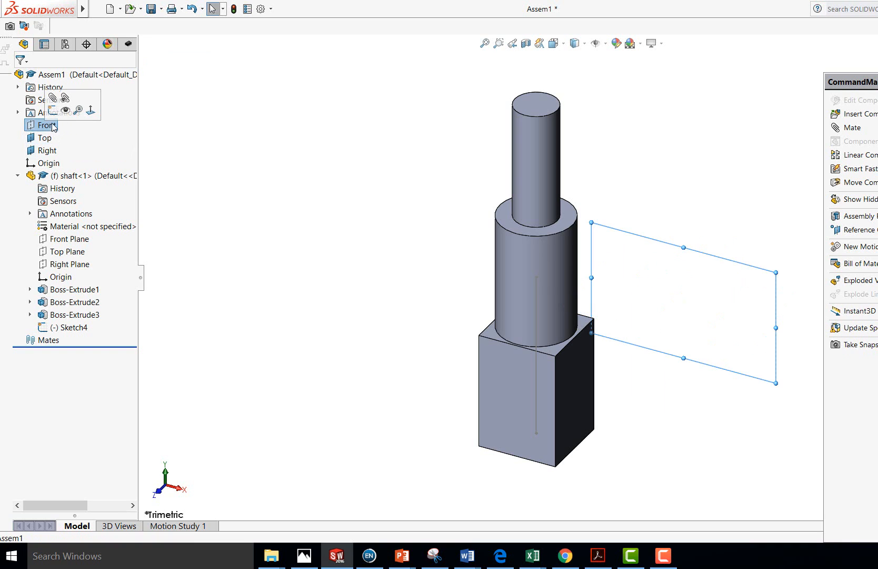
left_click(687, 456)
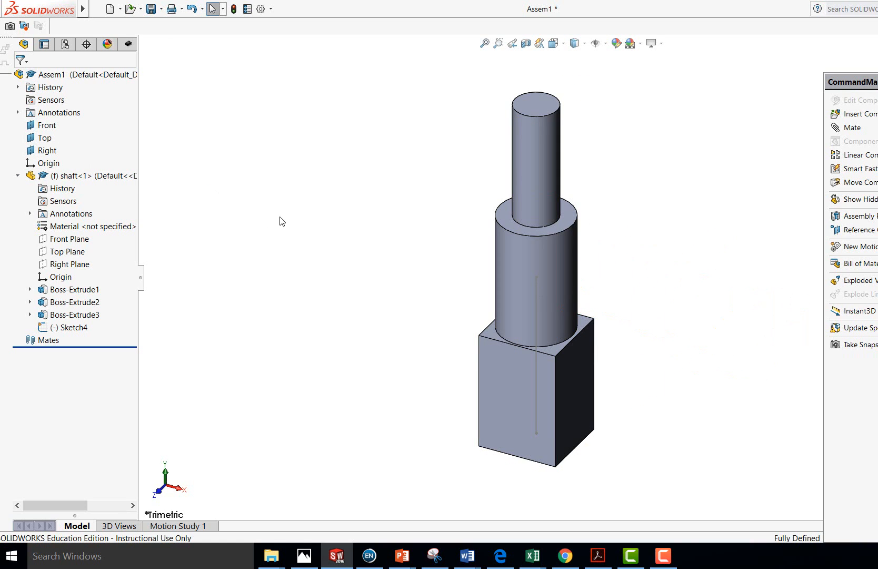
Add a coincident mate between the shaft's origin and the assembly's origin, choosing to force it to solve
left_click(71, 241)
left_click(71, 252)
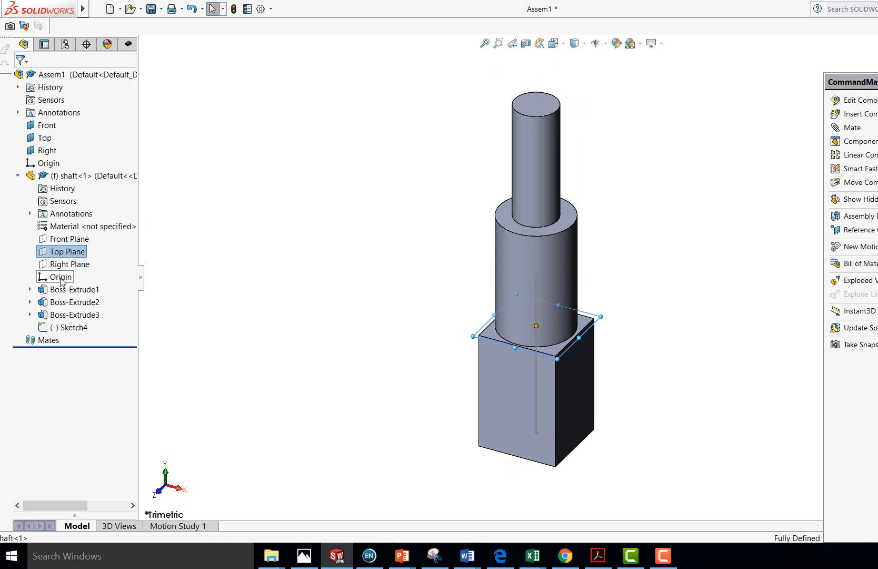
left_click(61, 279)
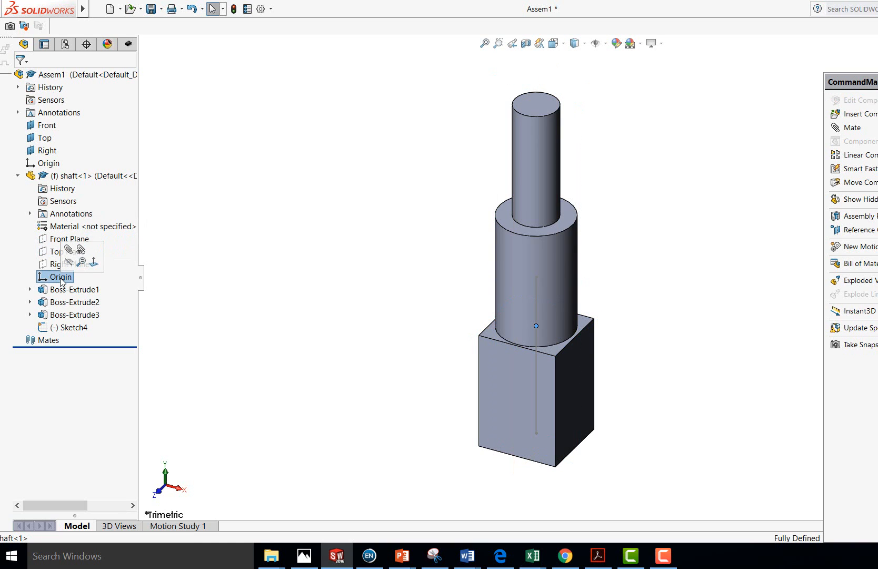
left_click(46, 163, "ctrl")
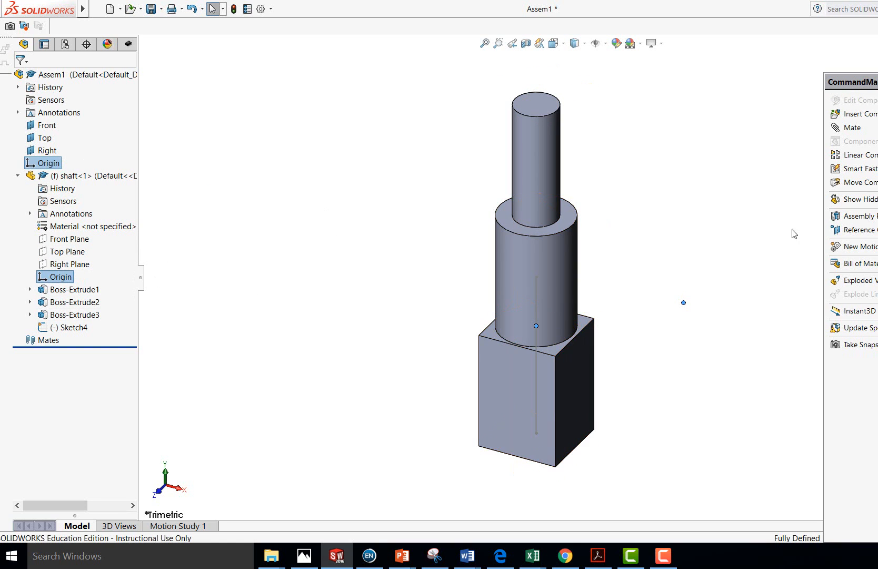
left_click(846, 132)
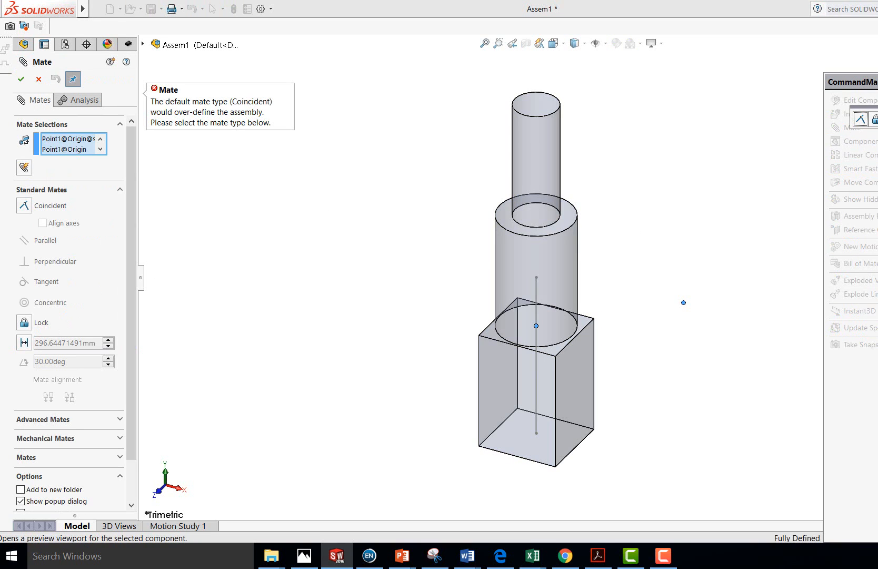
left_click(26, 207)
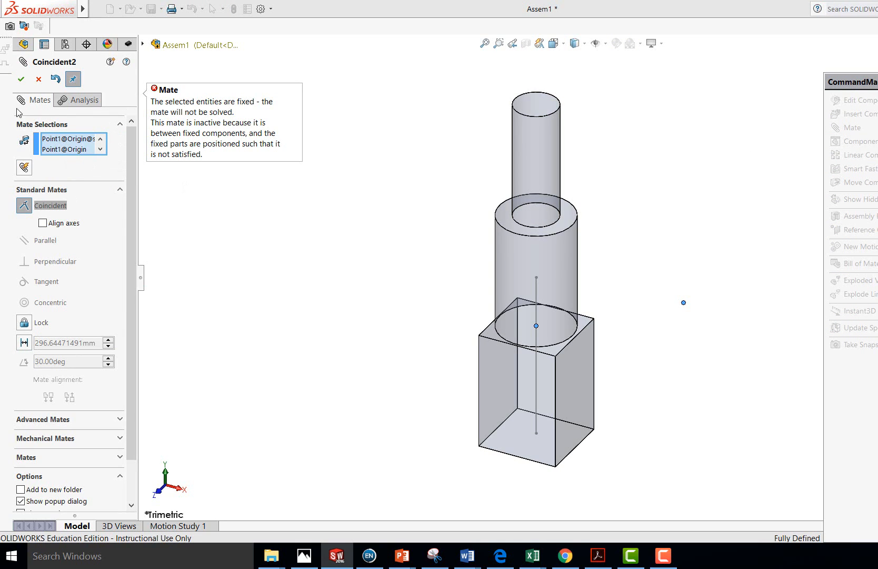
left_click(21, 79)
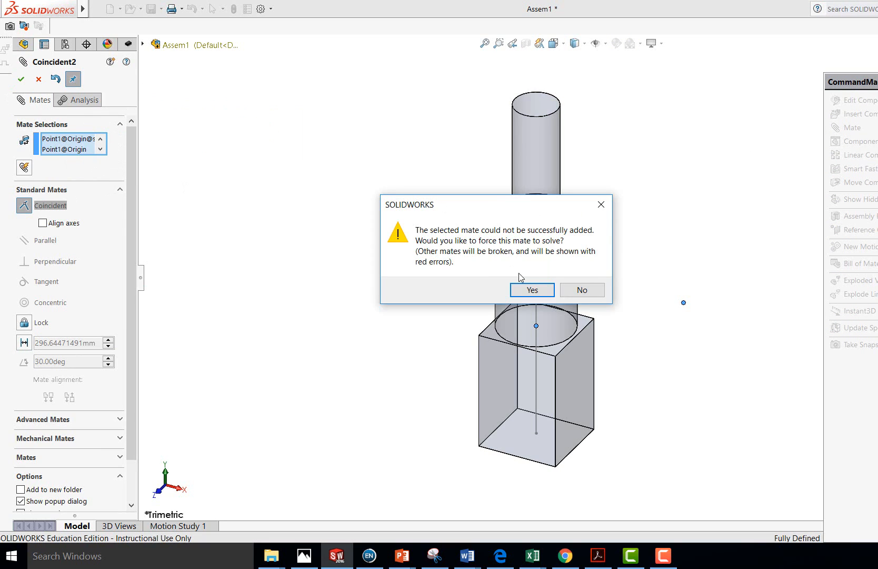
left_click(531, 290)
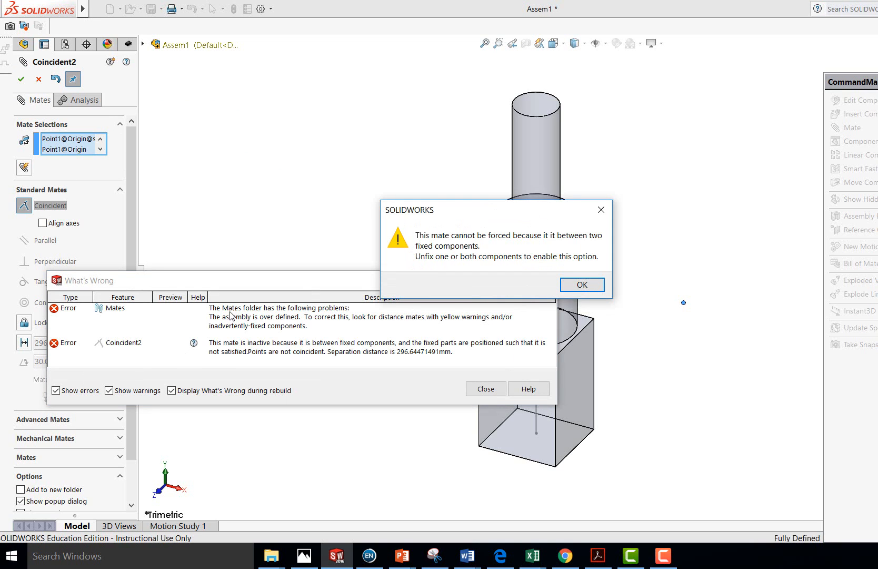
left_click(582, 284)
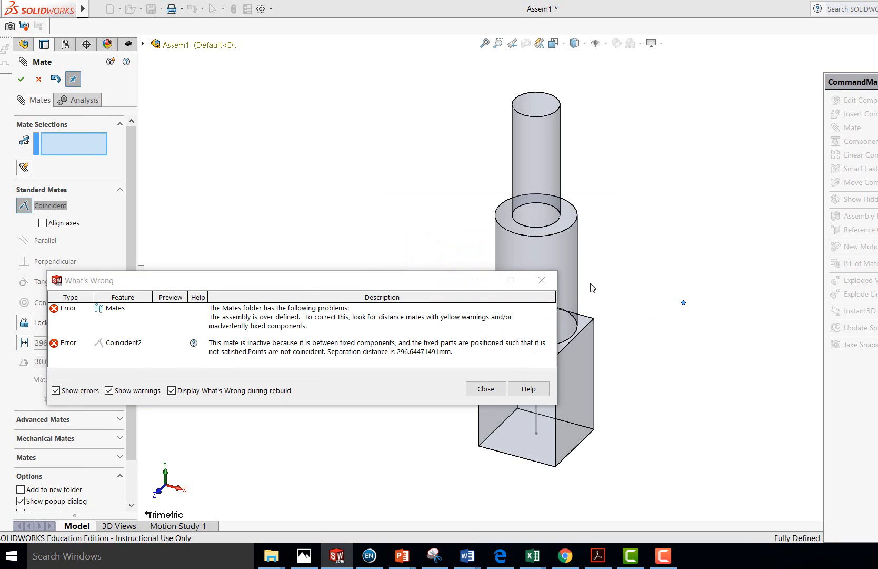
left_click(485, 389)
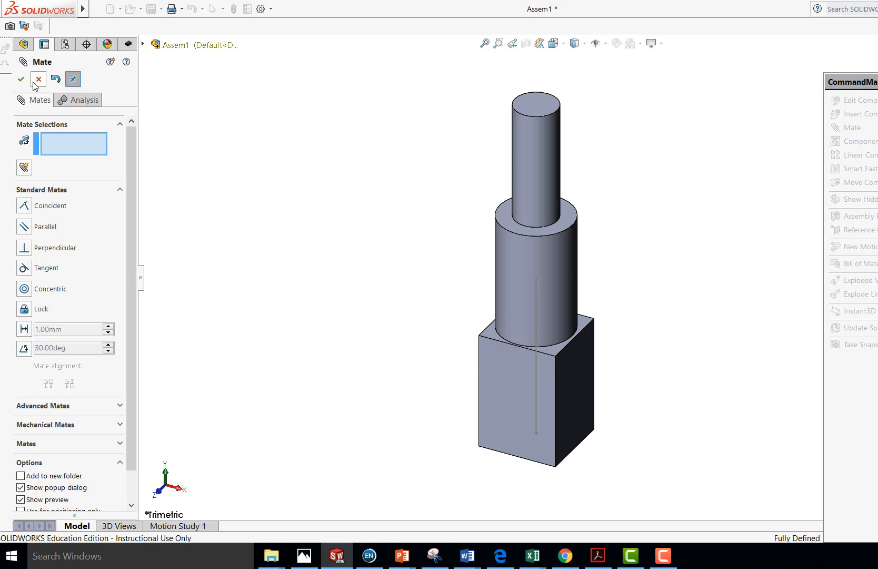
left_click(38, 80)
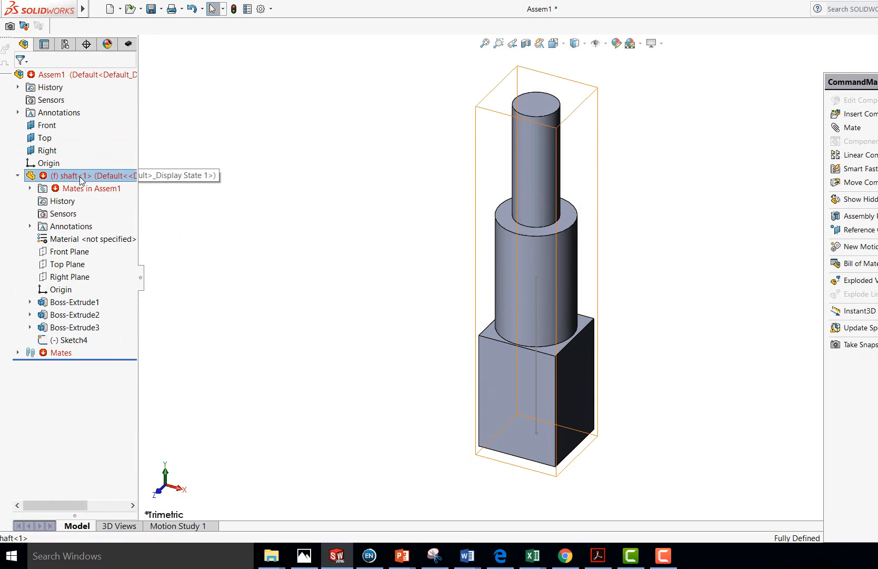
Float the shaft component and check the position of its origin against the assembly origin
left_click(71, 175)
right_click(77, 176)
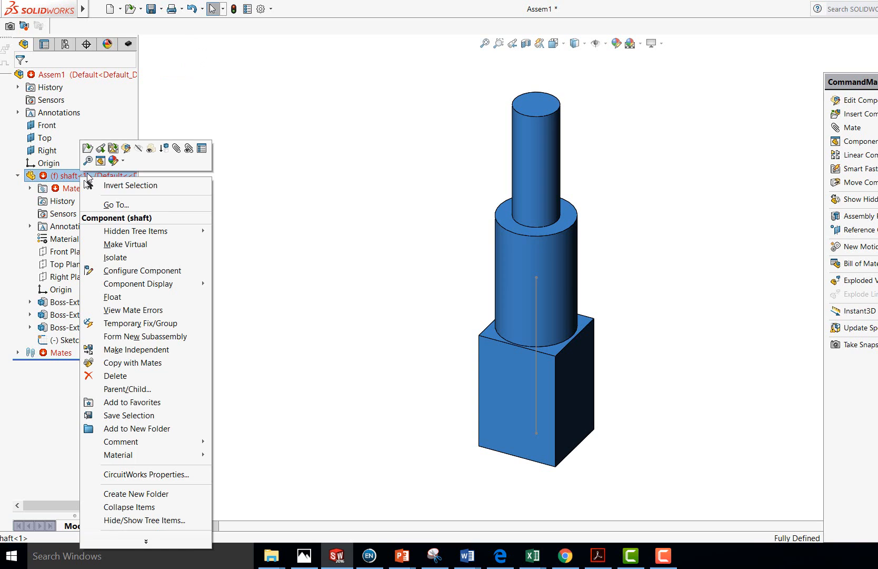
left_click(112, 297)
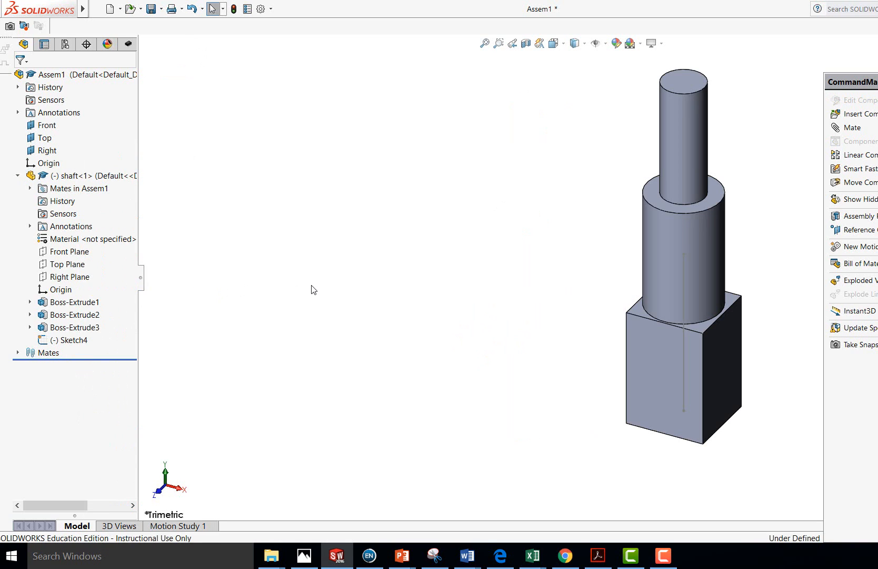
left_click(49, 164)
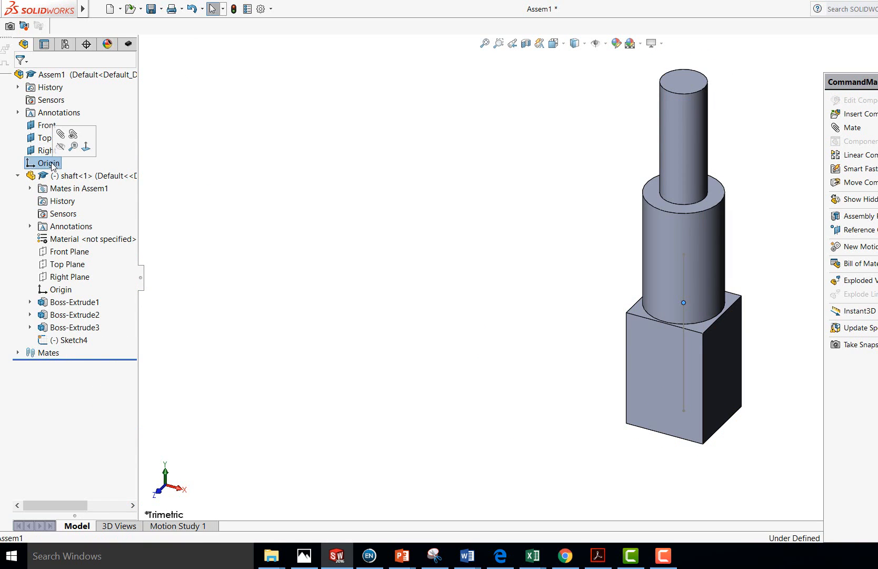
left_click(61, 289)
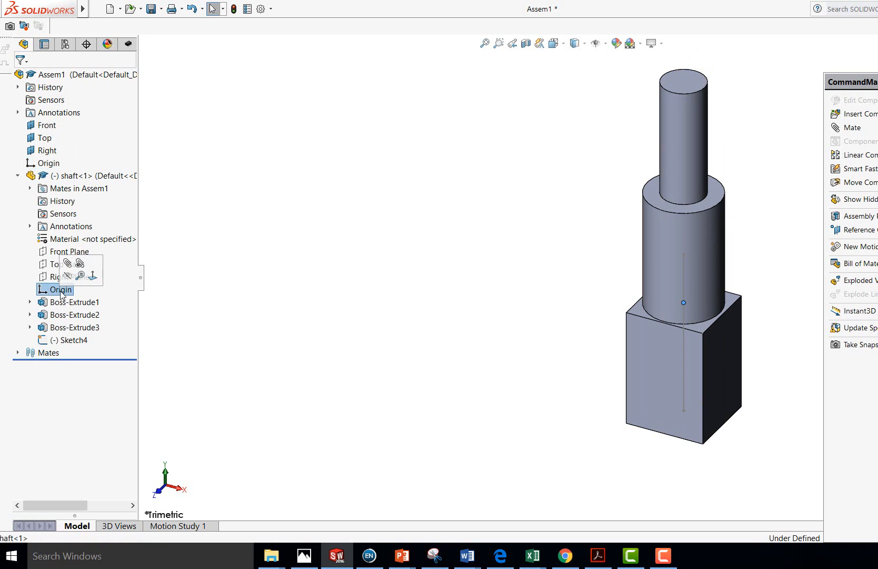
left_click(48, 164, "ctrl")
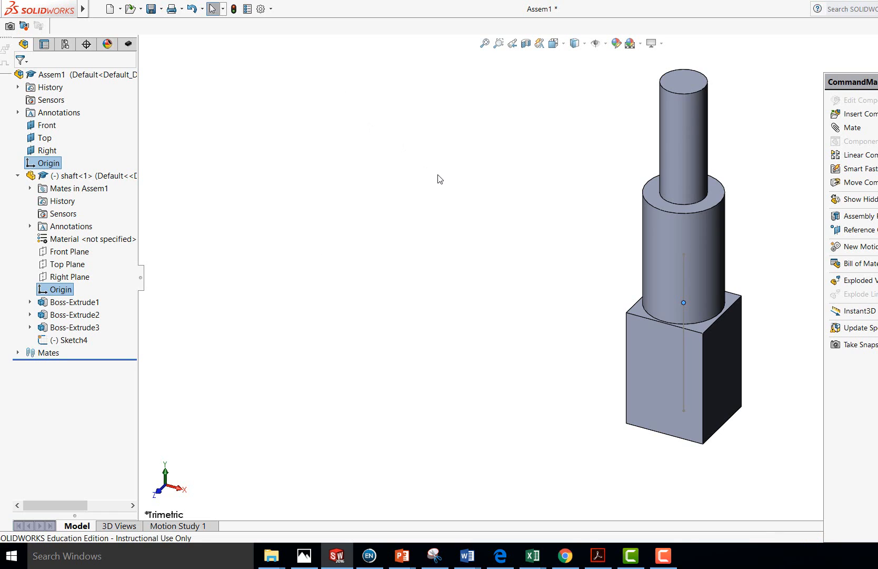
Fix the shaft component in its mated position
left_click(85, 177)
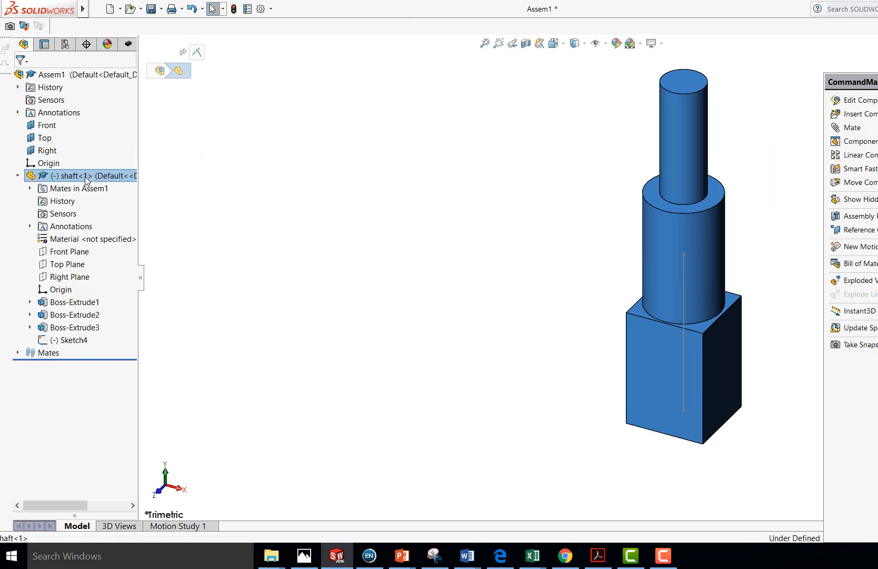
right_click(85, 178)
left_click(121, 298)
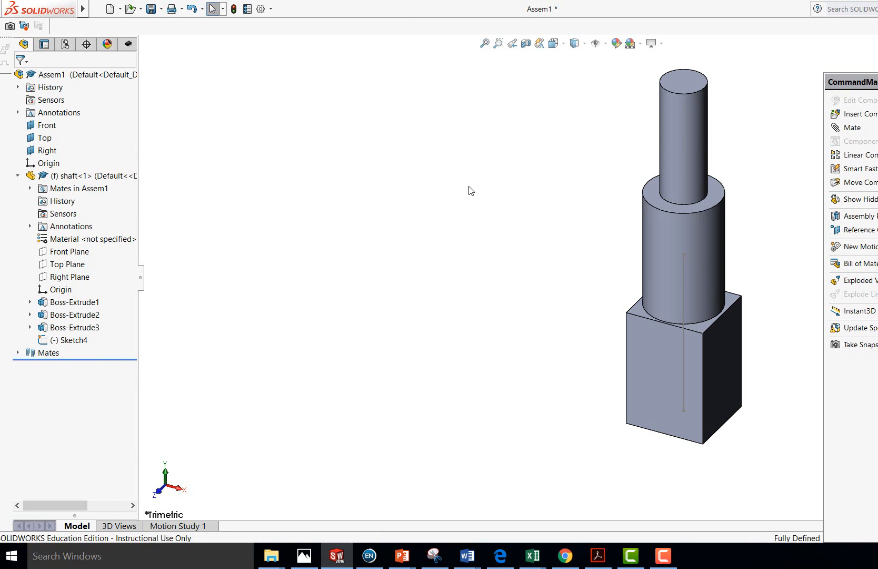
Insert collar.SLDPRT as the second component, placing it freely above the shaft
scroll(478, 228, "up", 5)
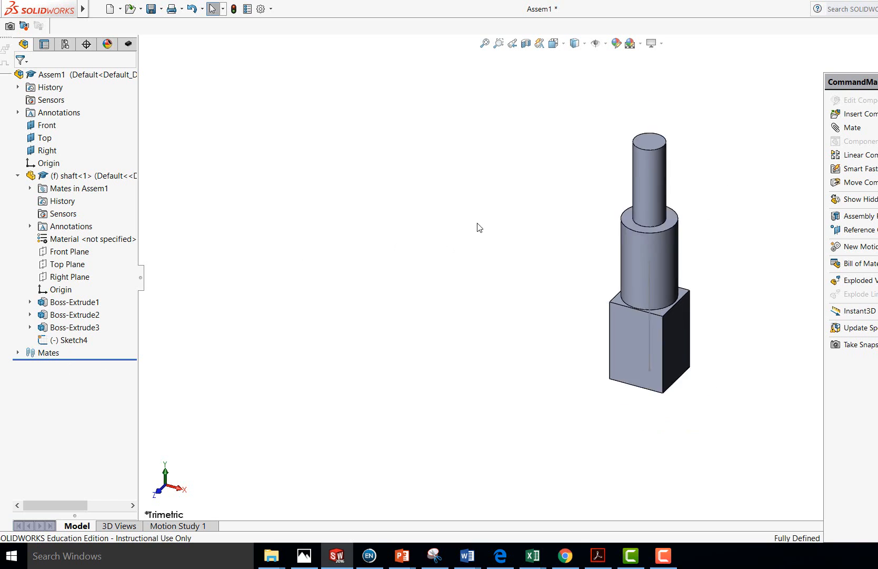
left_click(853, 114)
left_click(84, 305)
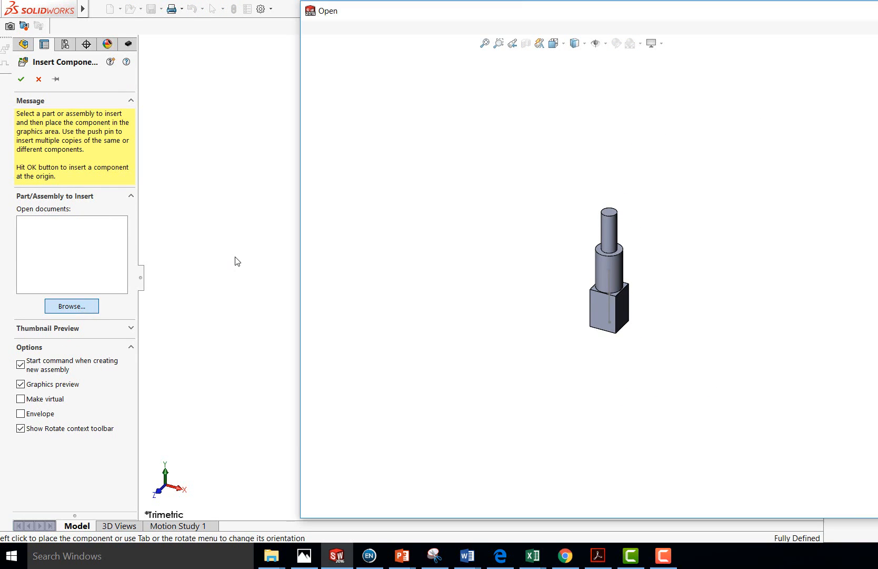
left_click(454, 93)
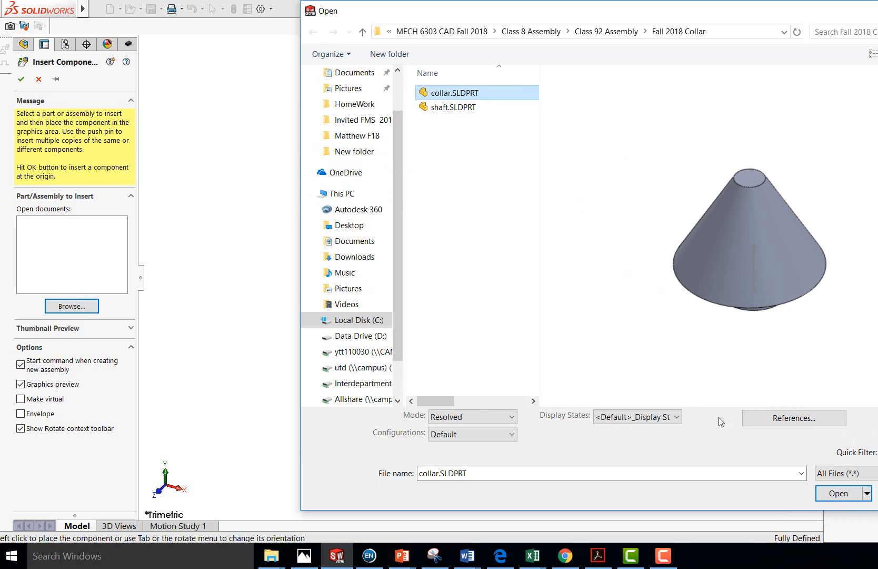
left_click(838, 498)
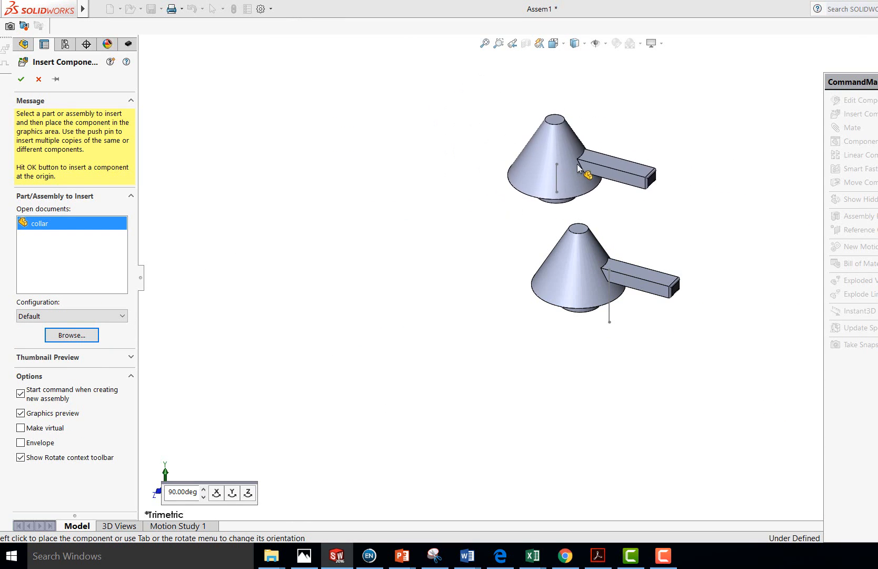
left_click(579, 165)
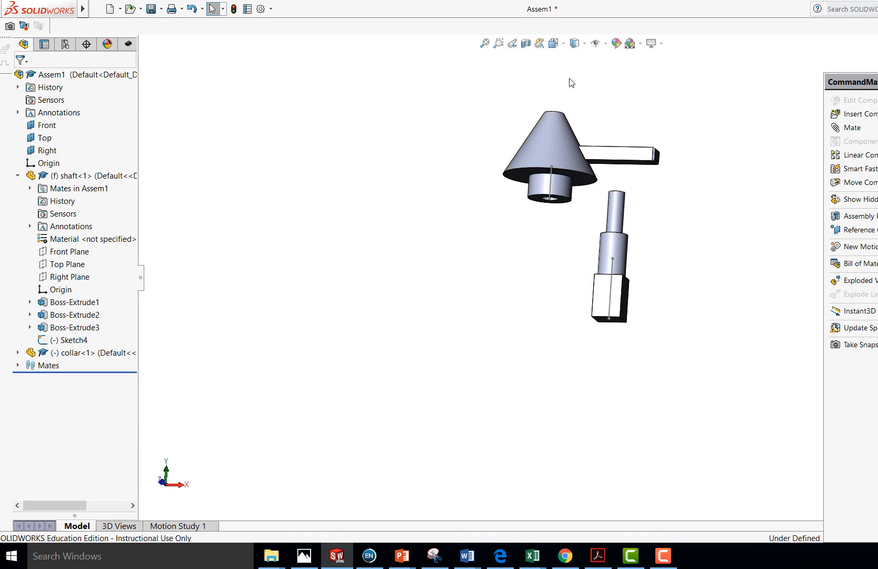
Color the collar pinkish red (red 255, green 27), applying the appearance at part document level
left_click(499, 43)
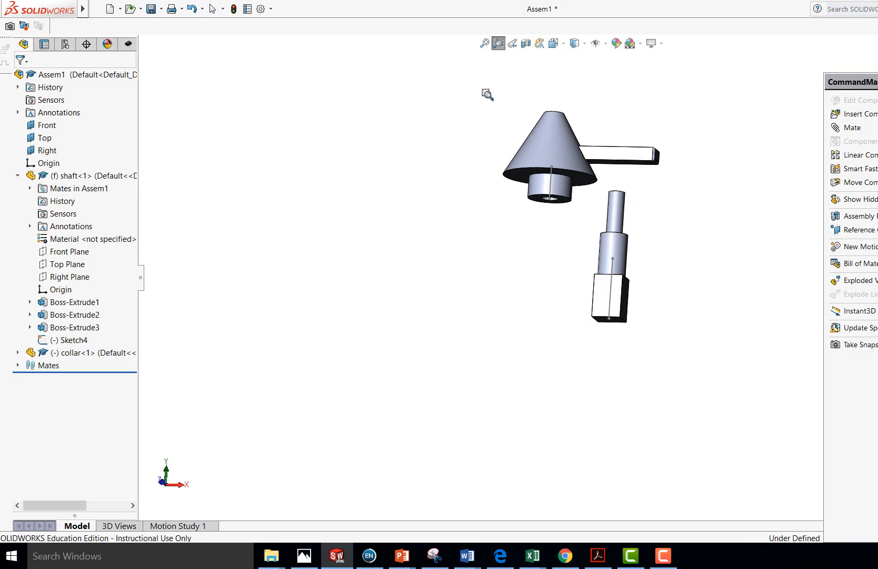
left_click_drag(484, 95, 701, 336)
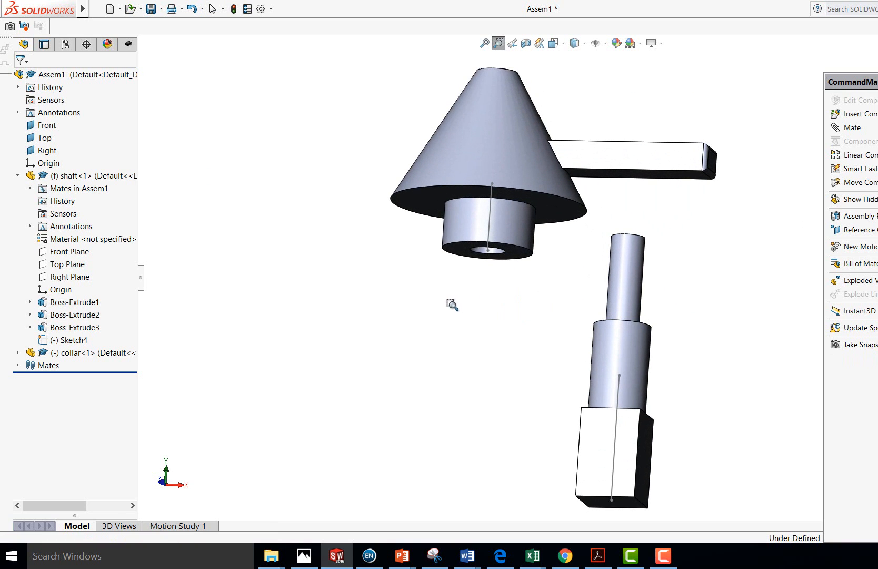
key("Escape")
middle_click_drag(456, 324, 364, 421)
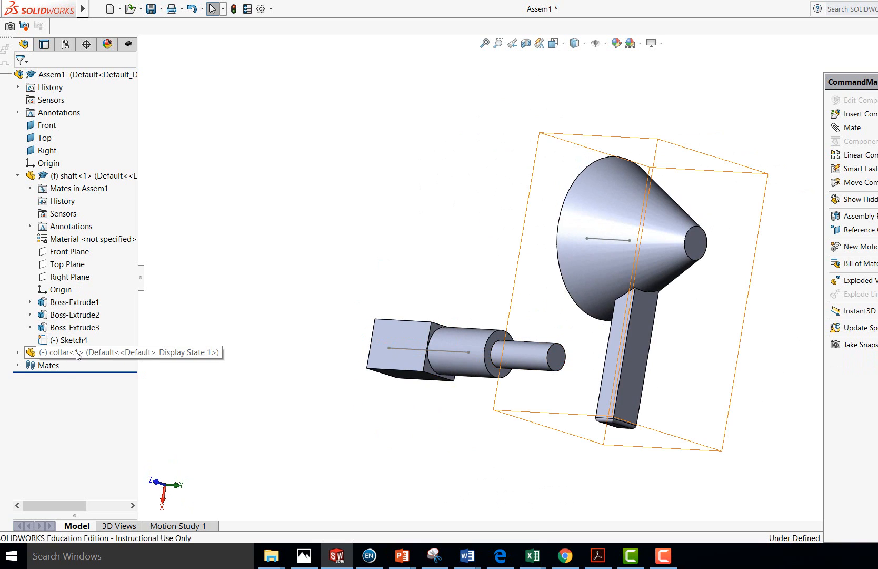
left_click(101, 351)
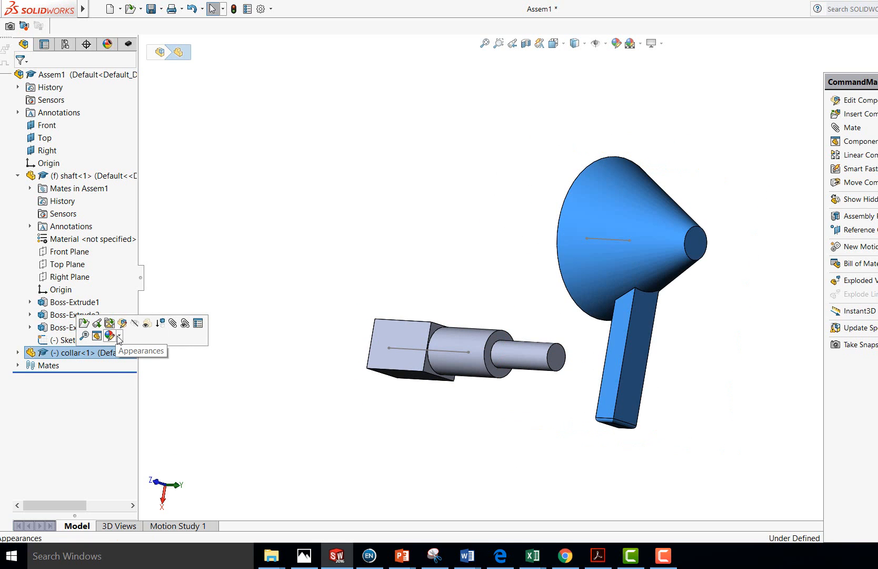
left_click(117, 337)
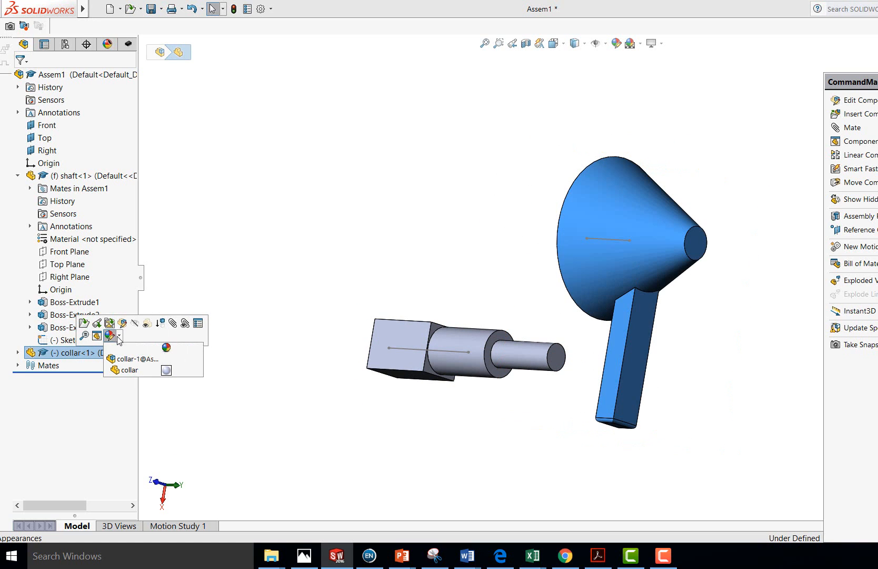
left_click(166, 371)
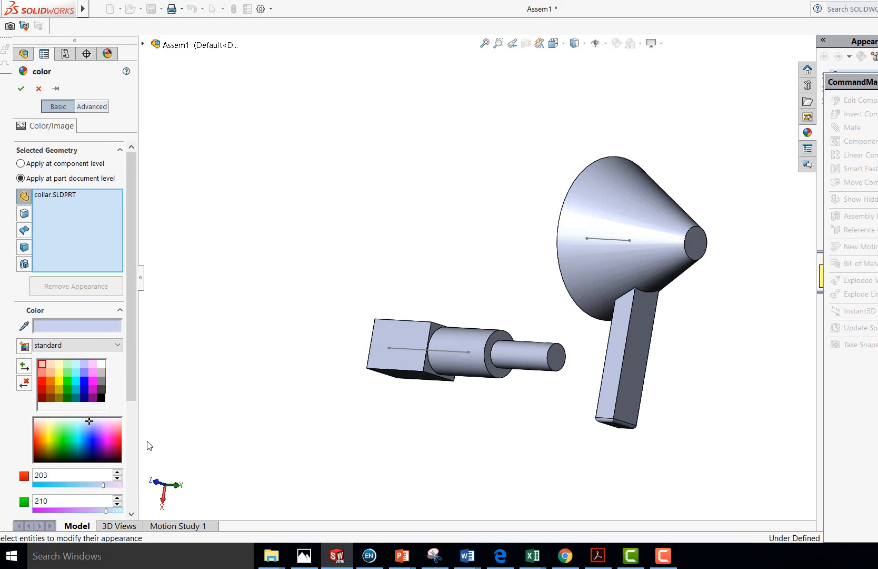
left_click(118, 438)
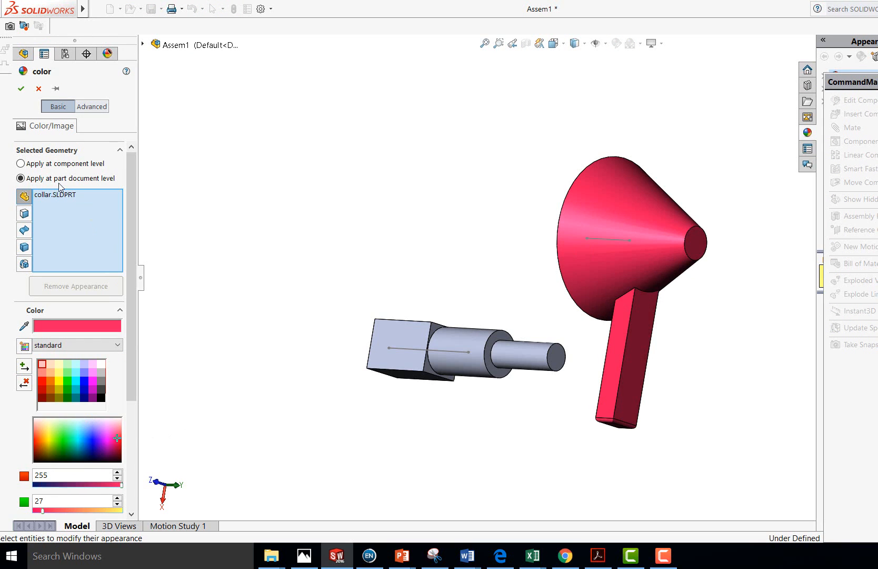
left_click(21, 87)
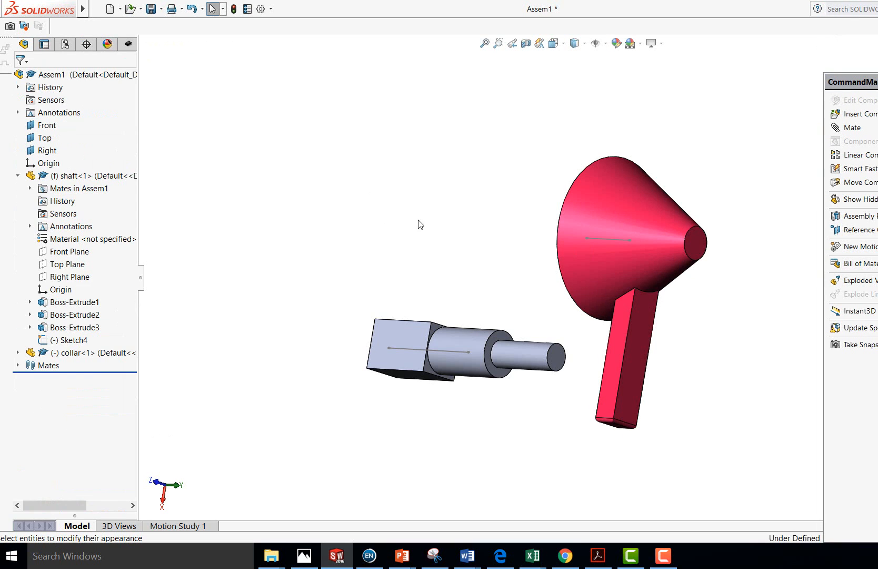
Add a concentric mate between the collar's inner bore face and the shaft's thinnest cylindrical face
middle_click_drag(419, 225, 534, 354)
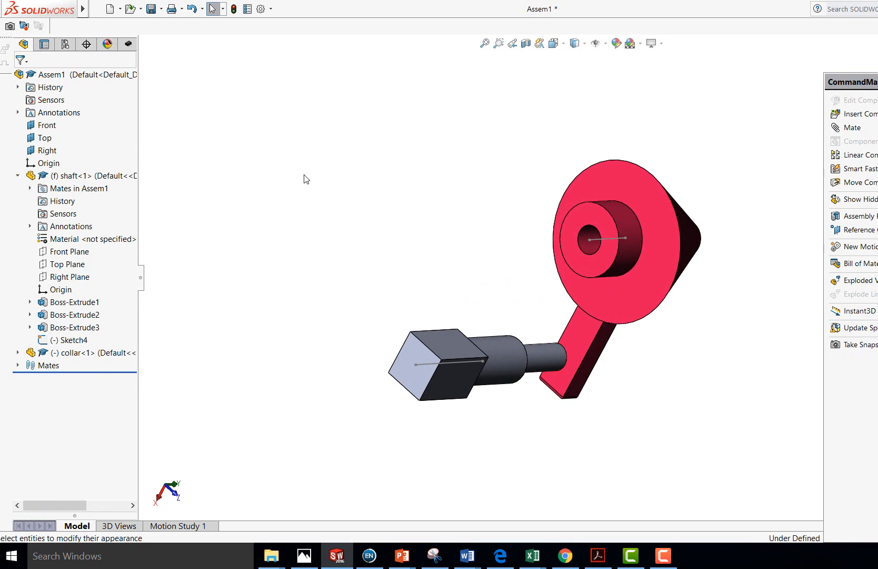
left_click(586, 232)
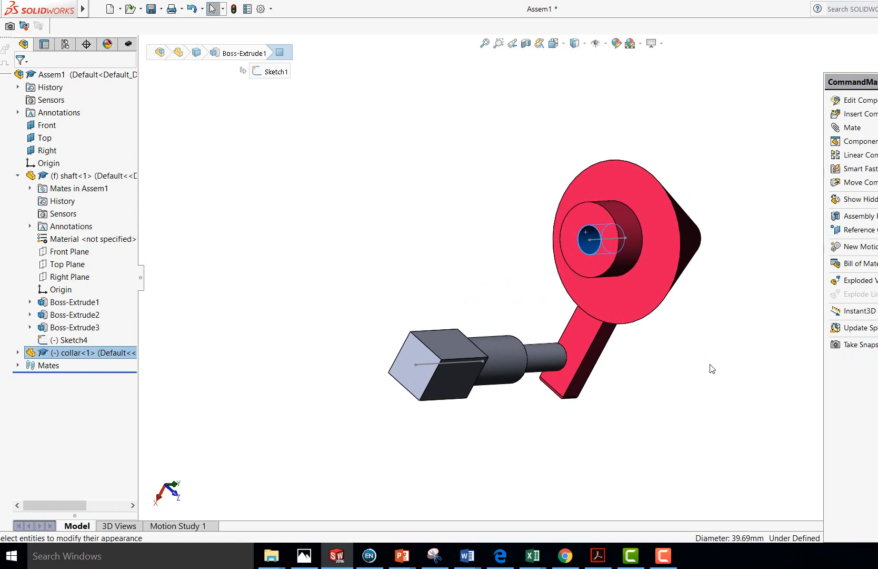
middle_click_drag(713, 370, 587, 250, "ctrl")
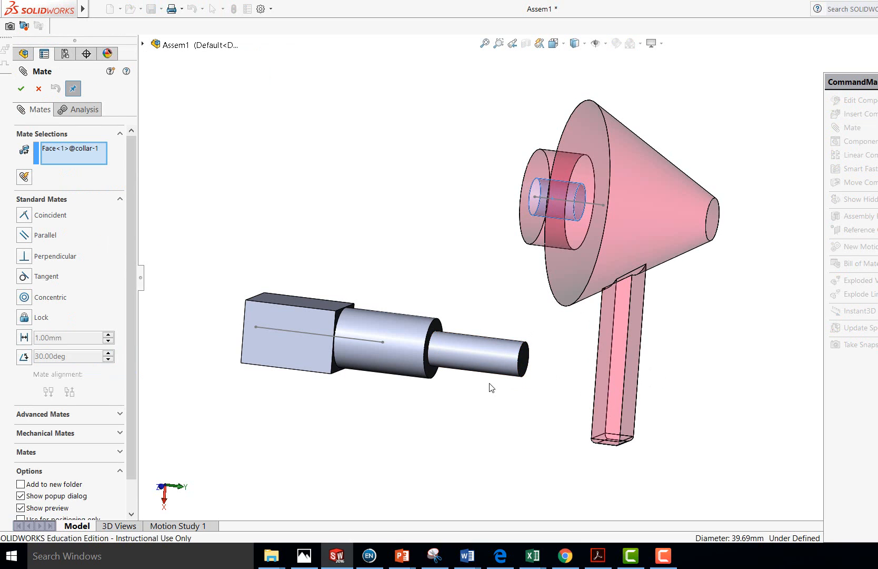
left_click(489, 364)
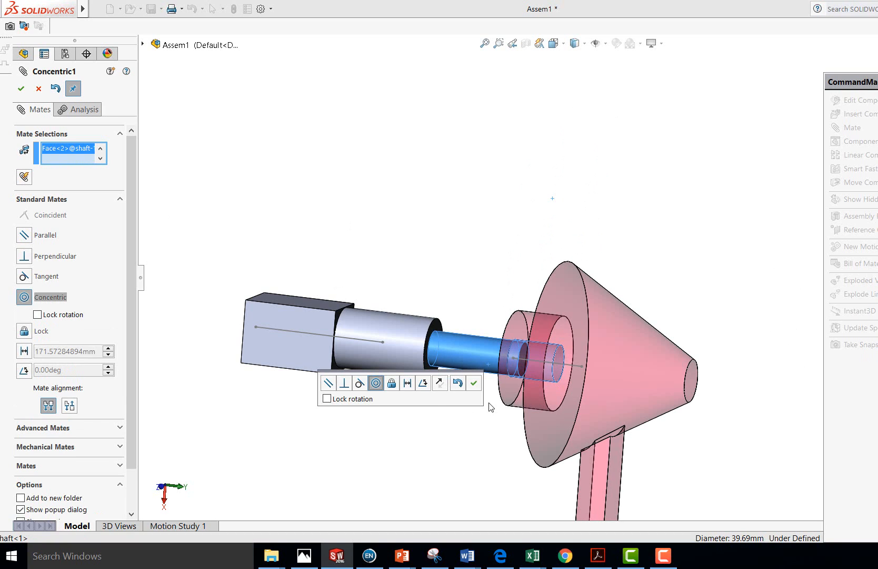
left_click(474, 383)
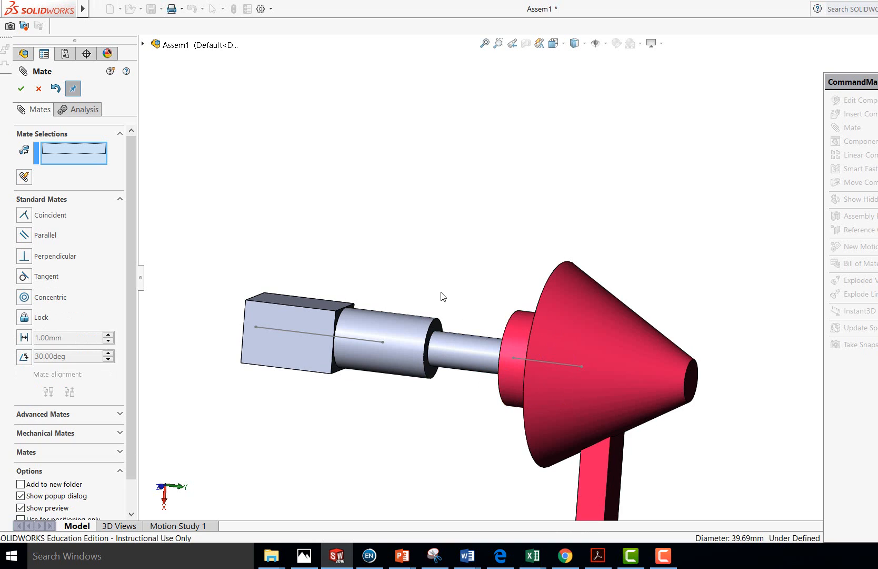
Add a distance mate of 40 mm between the collar's flat end face and the shaft's shoulder face beside the thinnest section
middle_click_drag(474, 238, 524, 243)
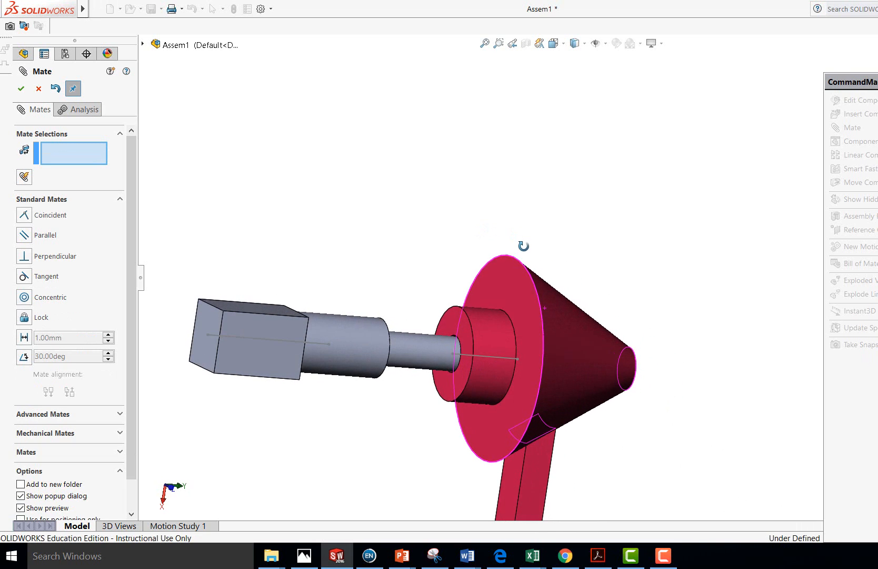
left_click(453, 315)
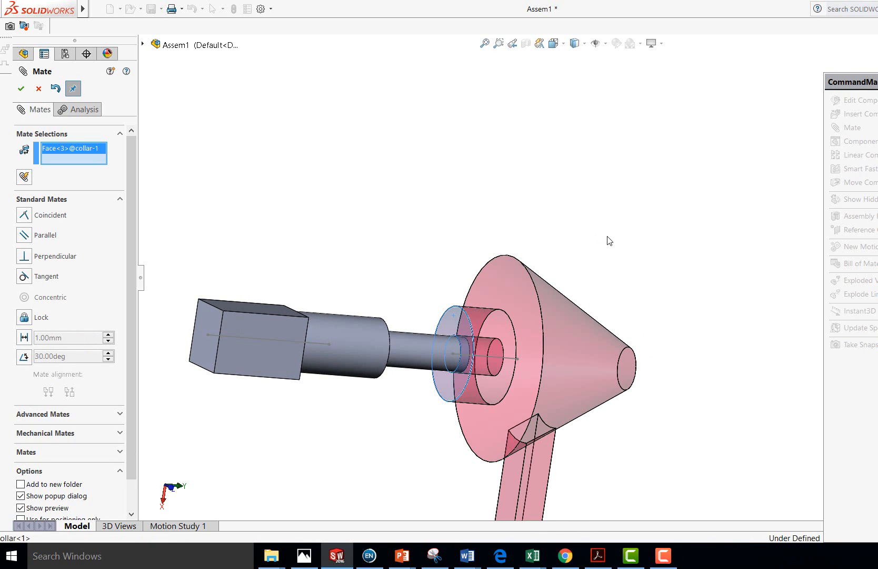
middle_click_drag(617, 245, 524, 244)
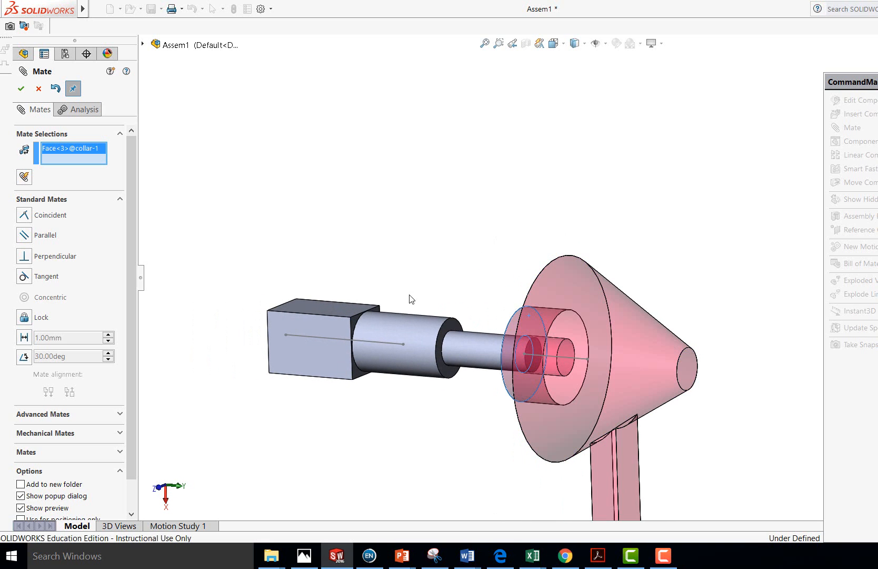
left_click(457, 330)
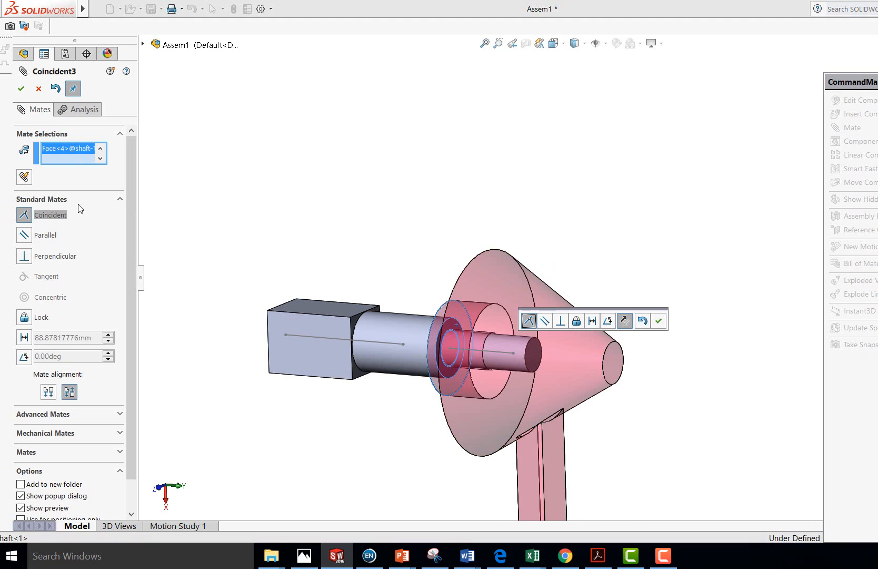
left_click(101, 148)
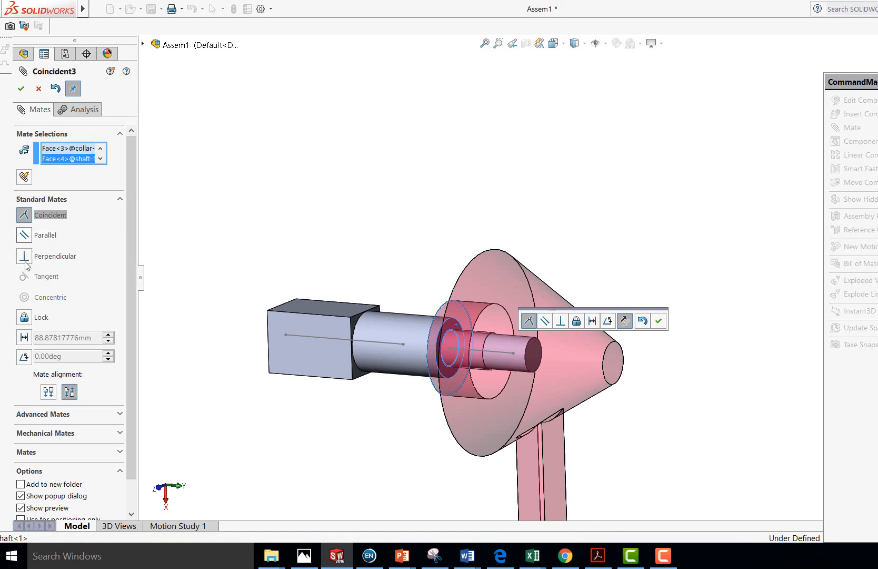
left_click(30, 333)
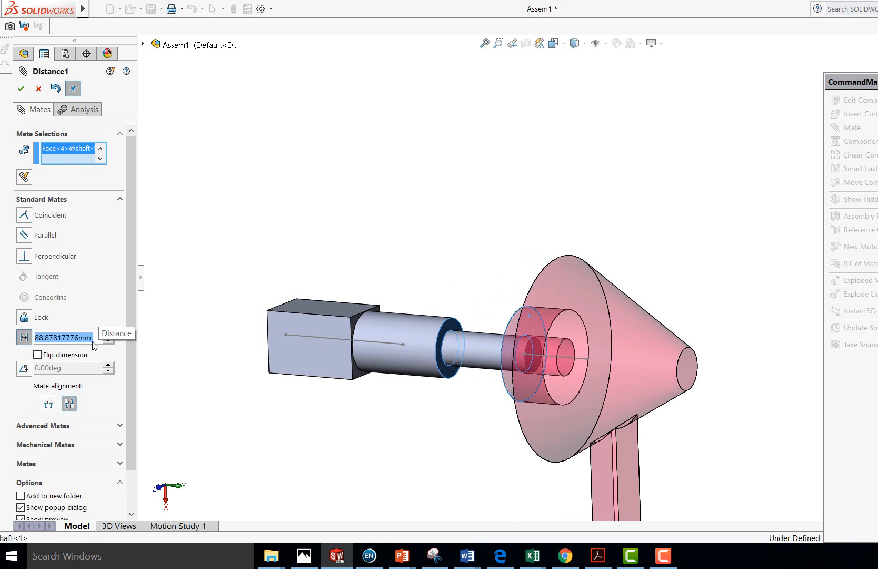
type("40")
key("Return")
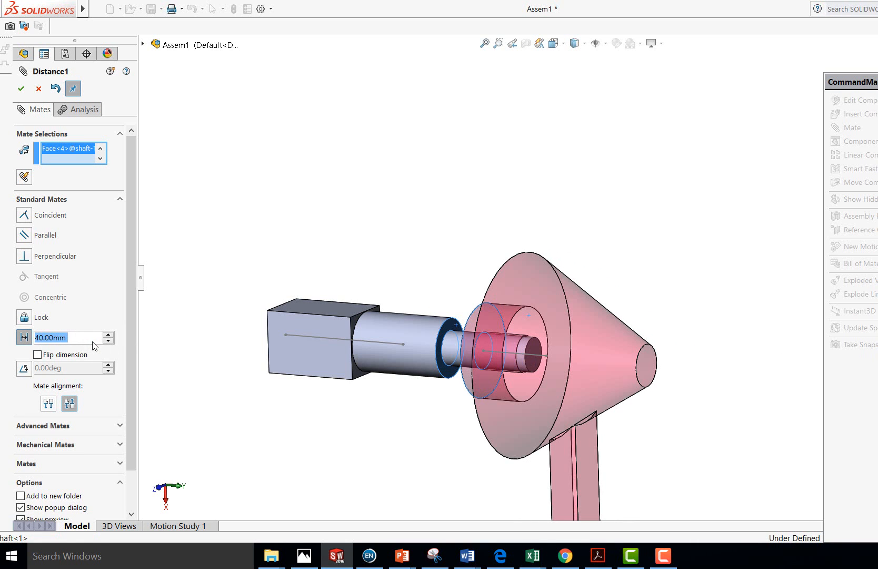
Try a distance of 35 mm for the mate between the collar and the shaft shoulder
middle_click_drag(515, 243, 547, 269)
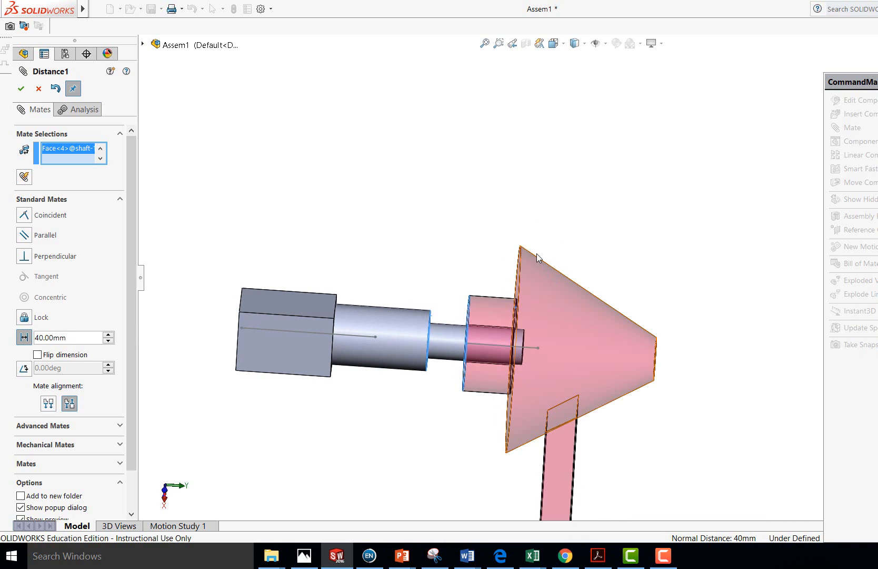
double_click(77, 340)
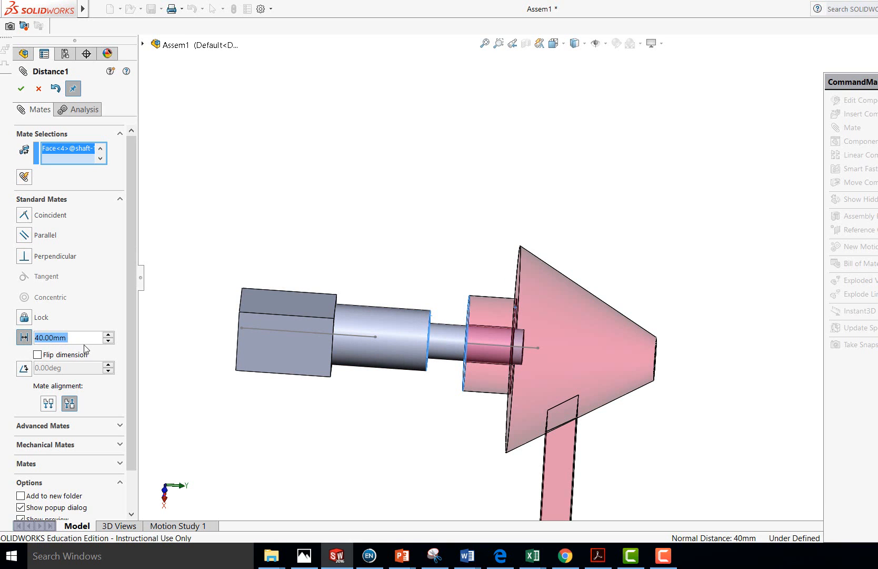
type("35")
key("Return")
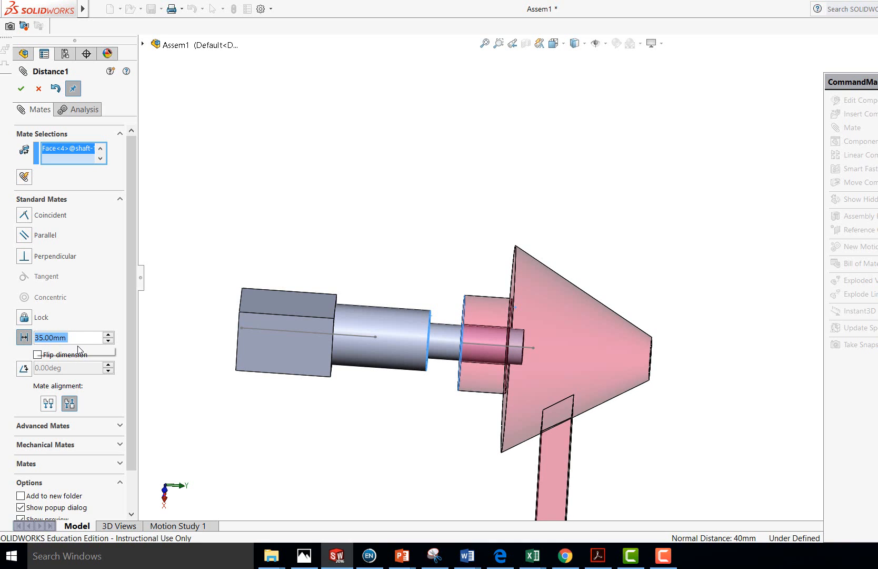
Set the collar-to-shoulder mate distance to 50 mm, accept the mate and finish mating
type("50")
key("Return")
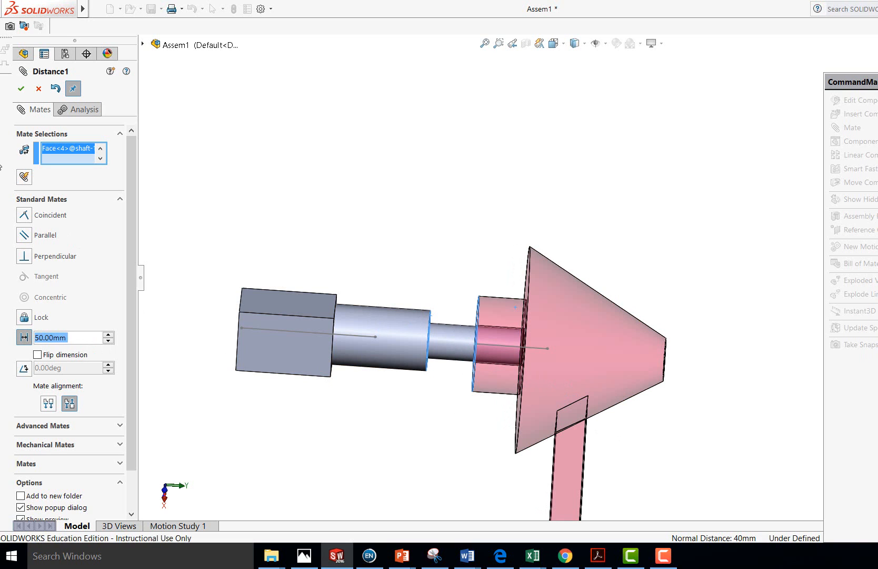
left_click(21, 88)
middle_click_drag(669, 269, 543, 255)
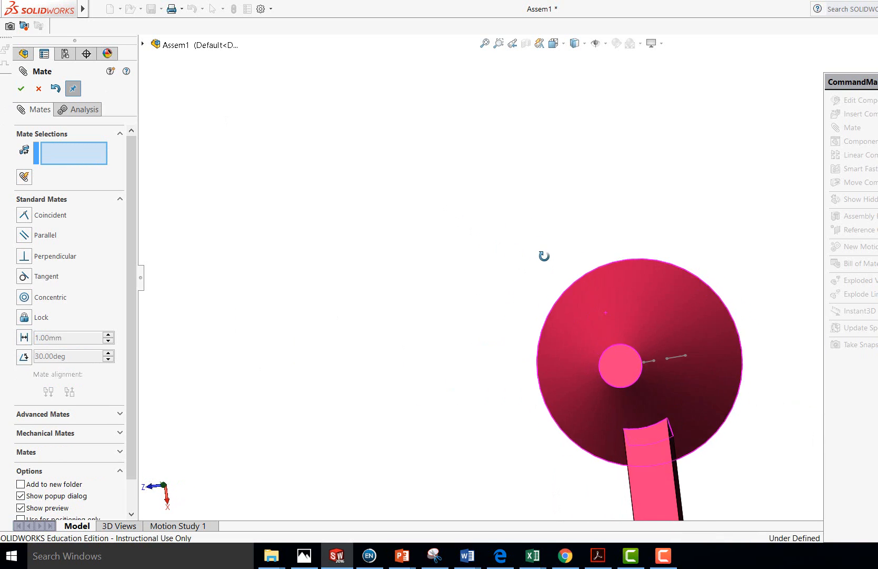
left_click(21, 88)
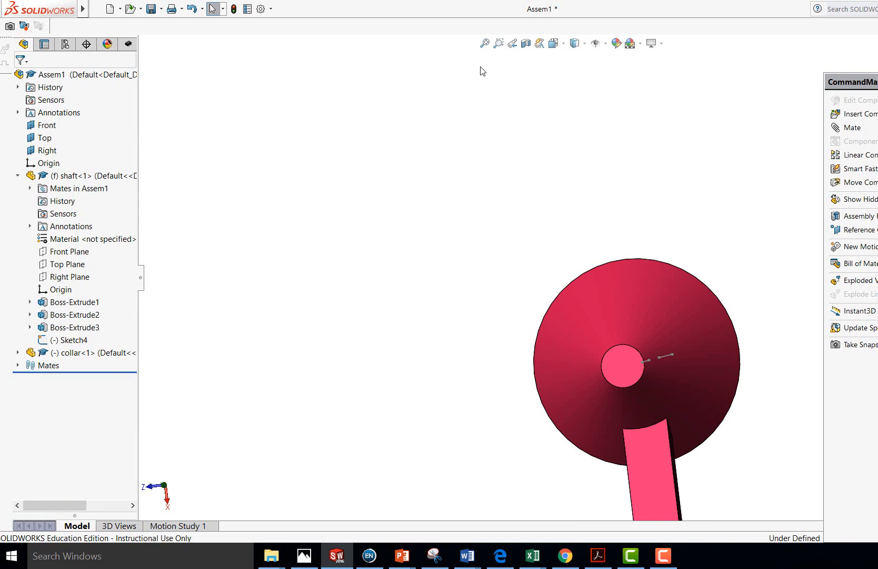
Open Motion Study 1 and move the time bar to 2 seconds
left_click(486, 44)
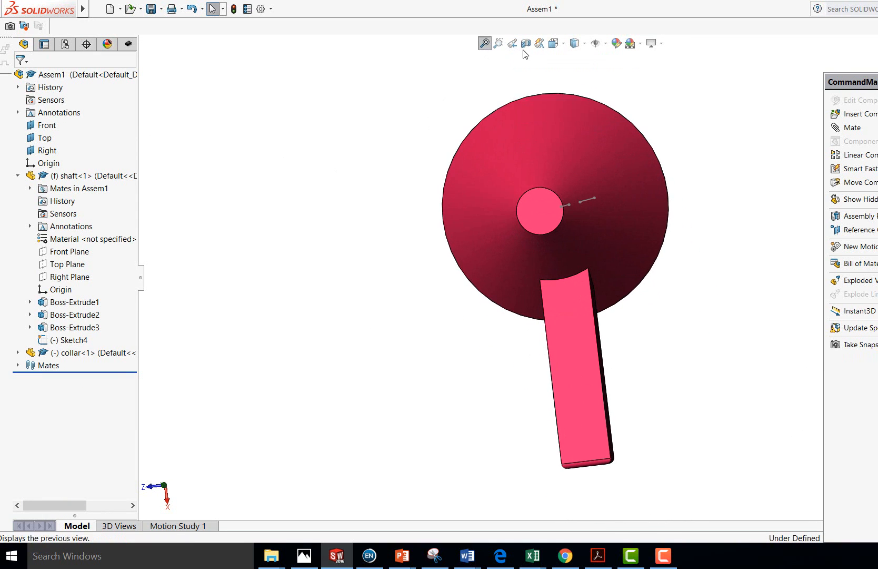
left_click(553, 43)
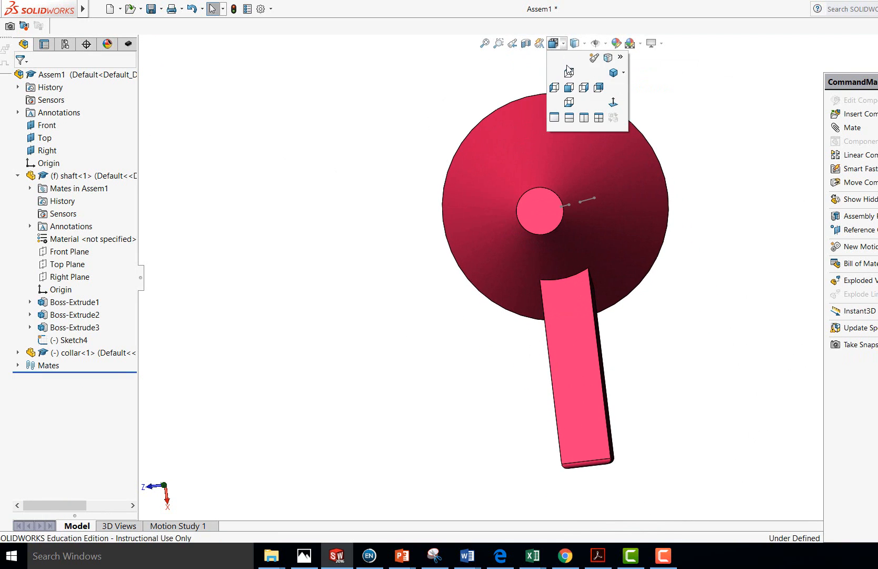
left_click(613, 72)
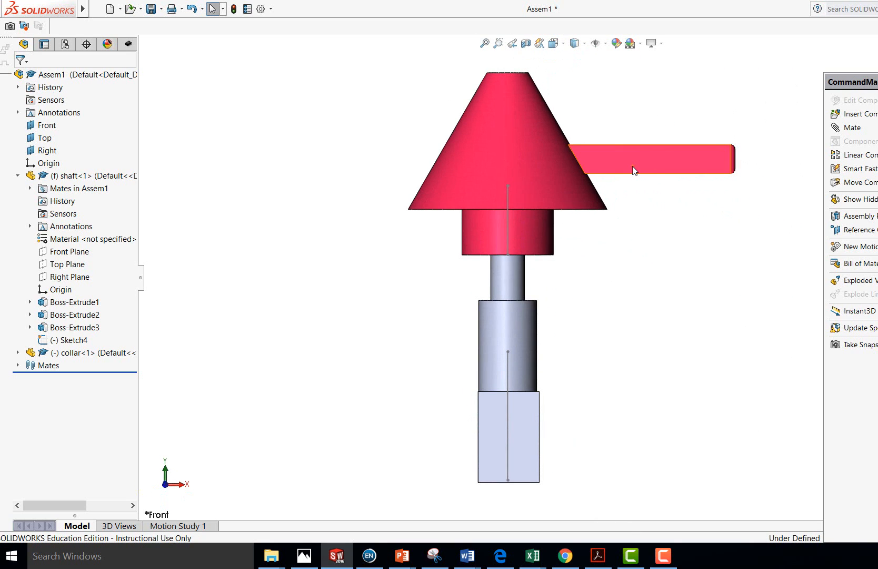
left_click(565, 44)
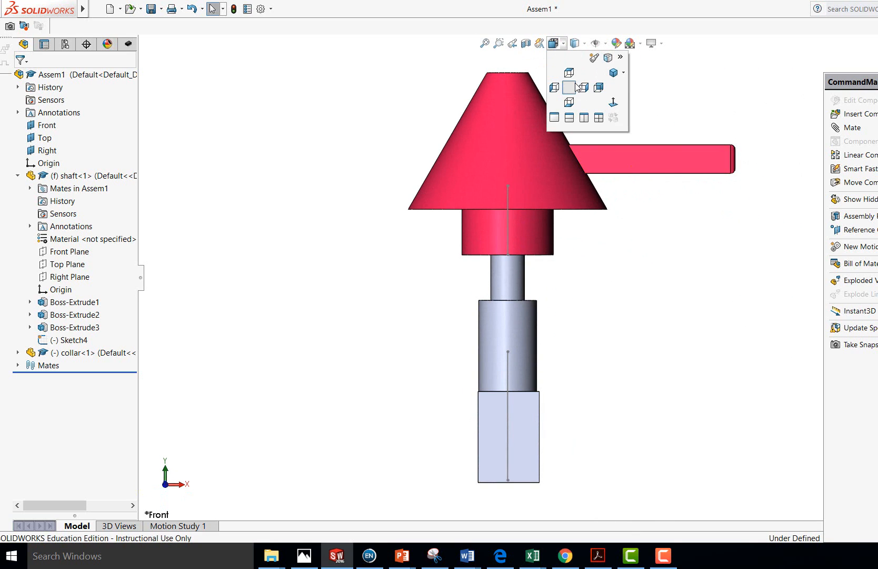
left_click(570, 72)
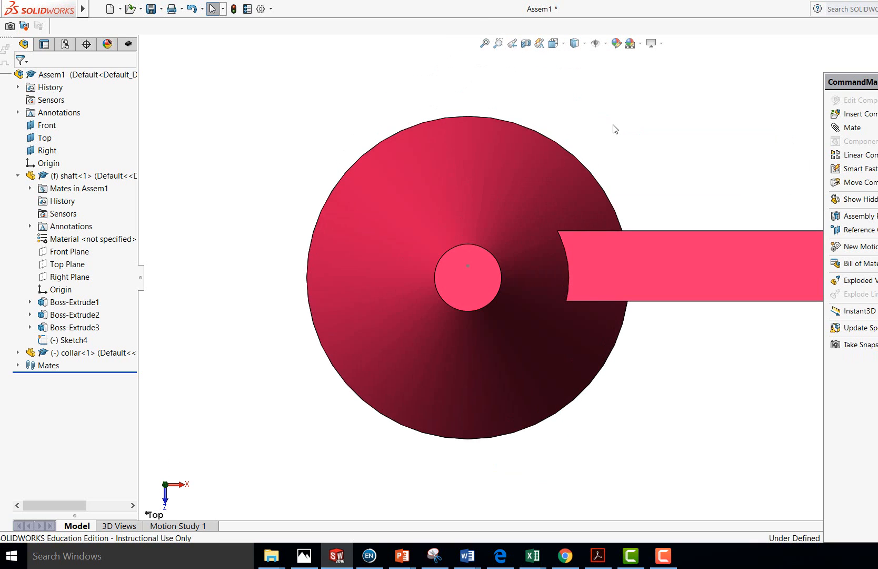
scroll(544, 172, "up", 3)
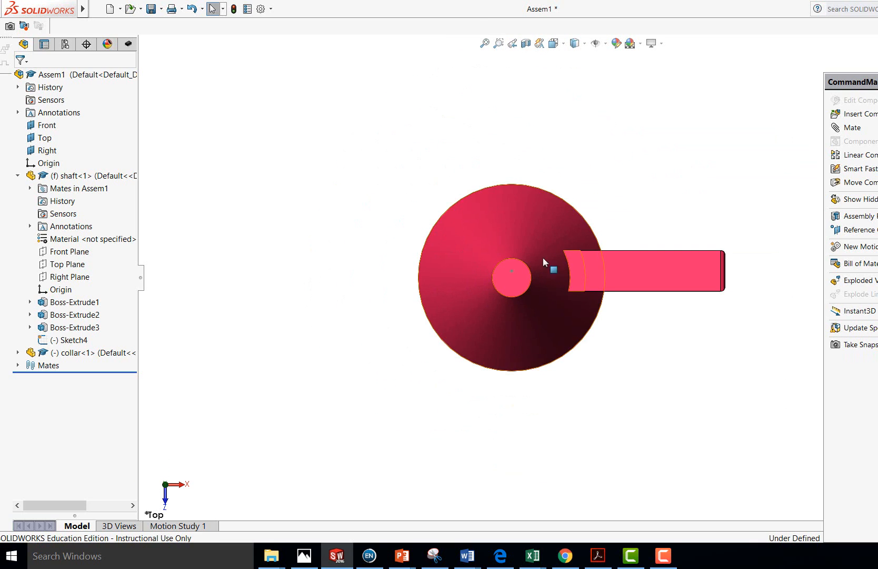
left_click(191, 526)
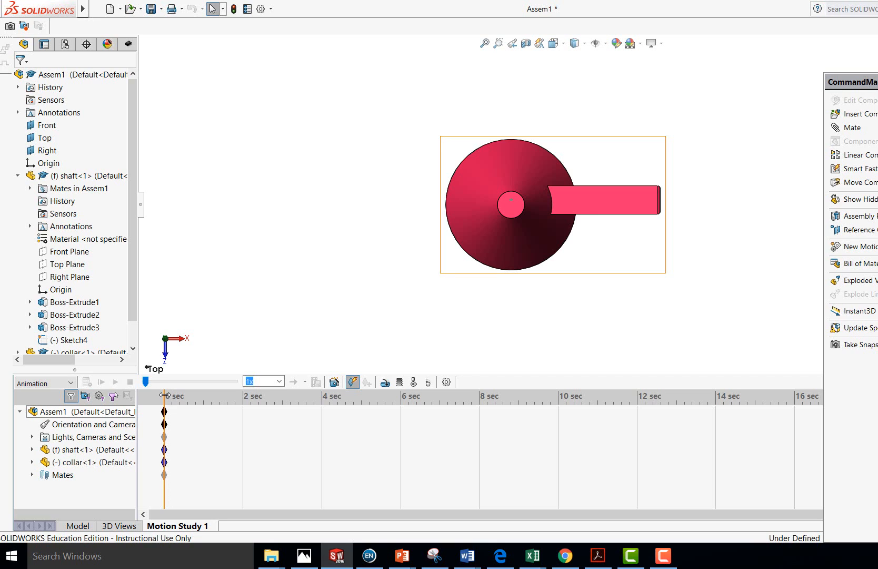
left_click_drag(165, 395, 241, 394)
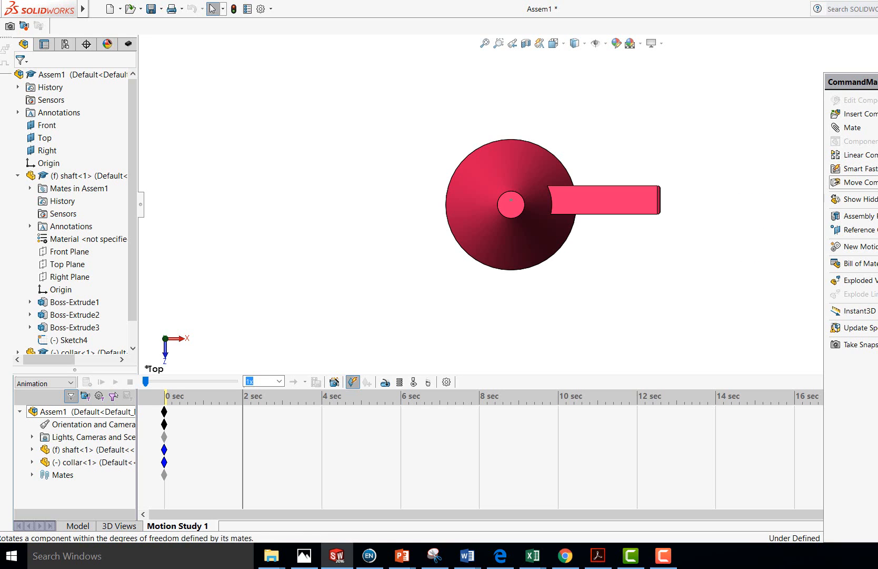
Start the Rotate Component command and set its rotation method to By Delta XYZ
left_click(876, 196)
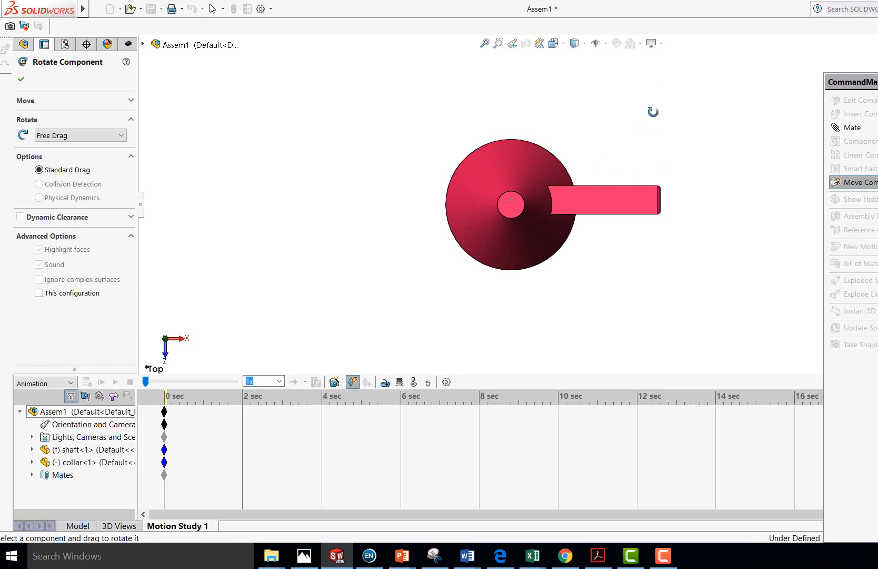
left_click(121, 136)
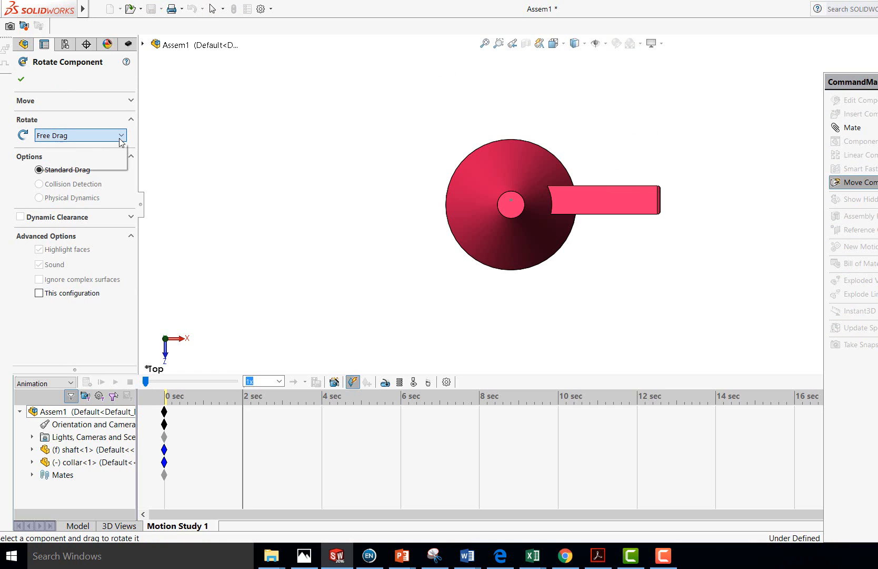
left_click(63, 156)
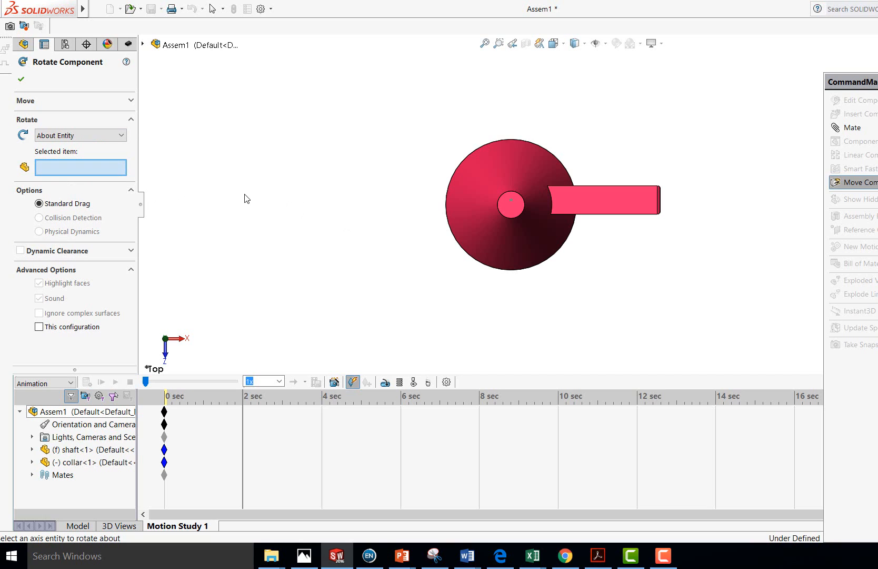
left_click(102, 136)
left_click(82, 168)
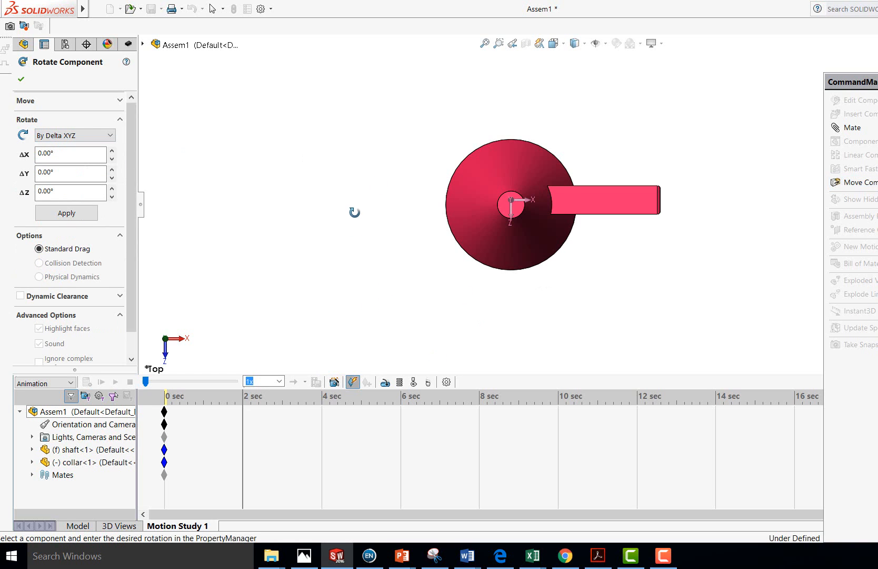
Examine the assembly's coordinate axes in angled, front and top views to identify the collar's rotation axis
middle_click_drag(353, 210, 384, 305)
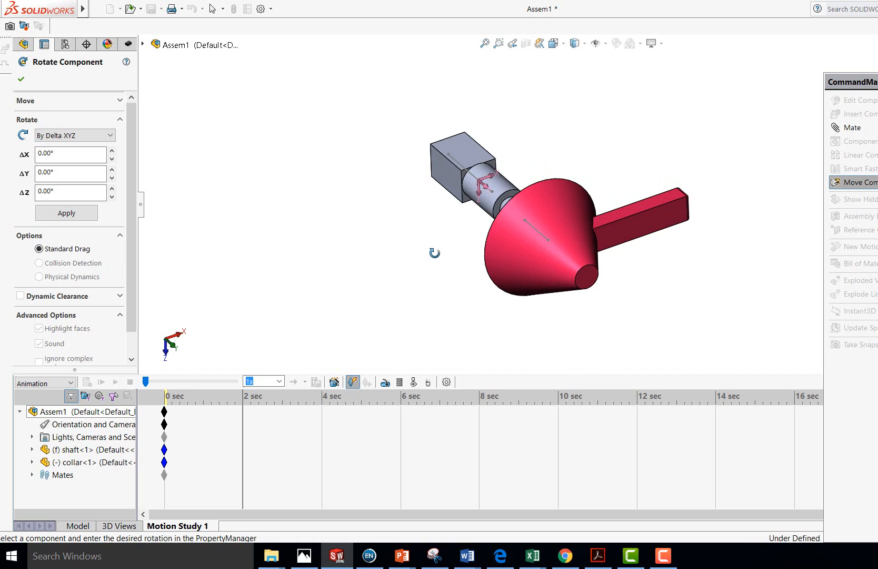
left_click(564, 45)
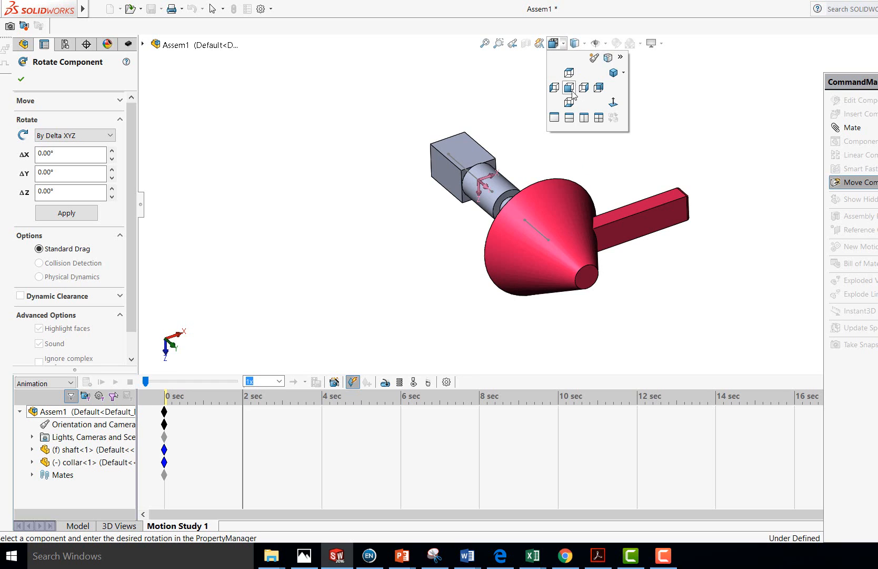
left_click(570, 87)
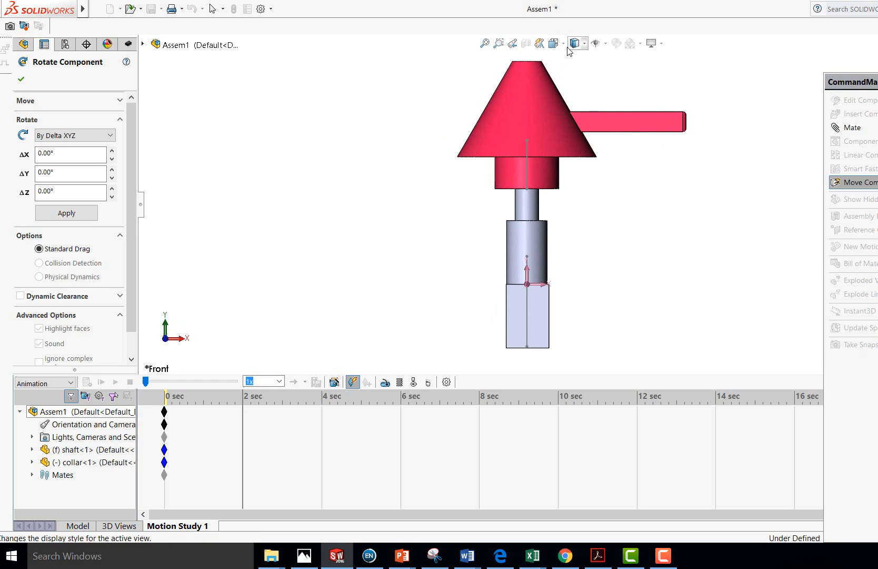
left_click(564, 45)
left_click(570, 74)
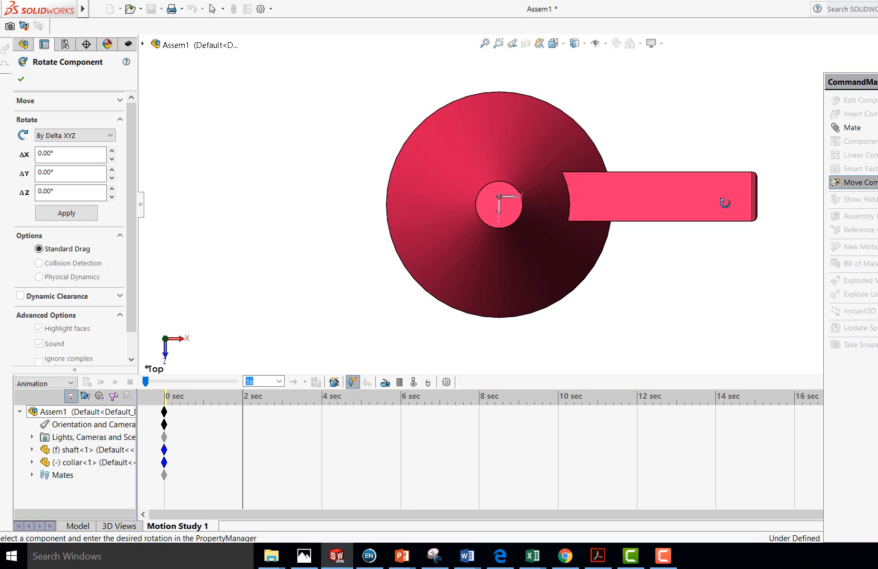
middle_click_drag(732, 155, 713, 152)
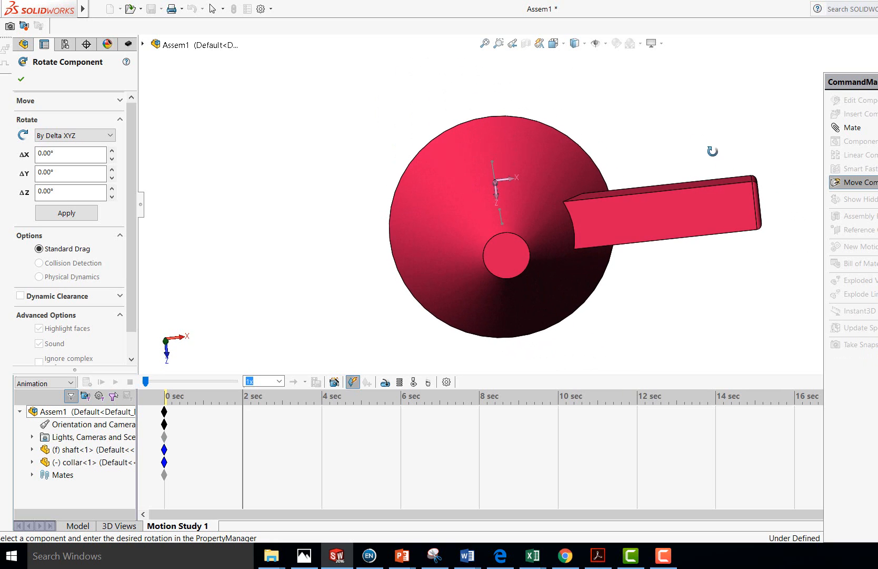
left_click(564, 43)
left_click(567, 70)
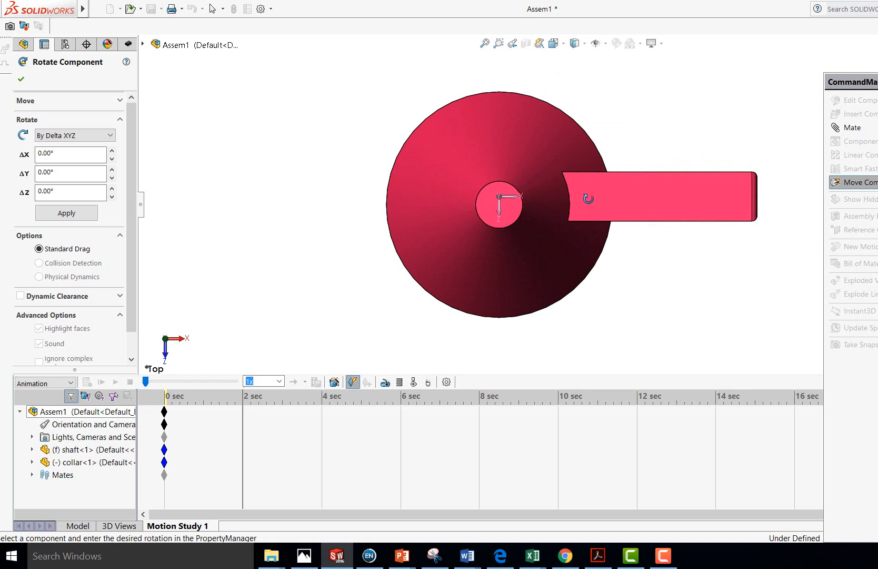
Rotate the collar by a Delta Y of 60° at the 2-second mark of the motion study
left_click(663, 202)
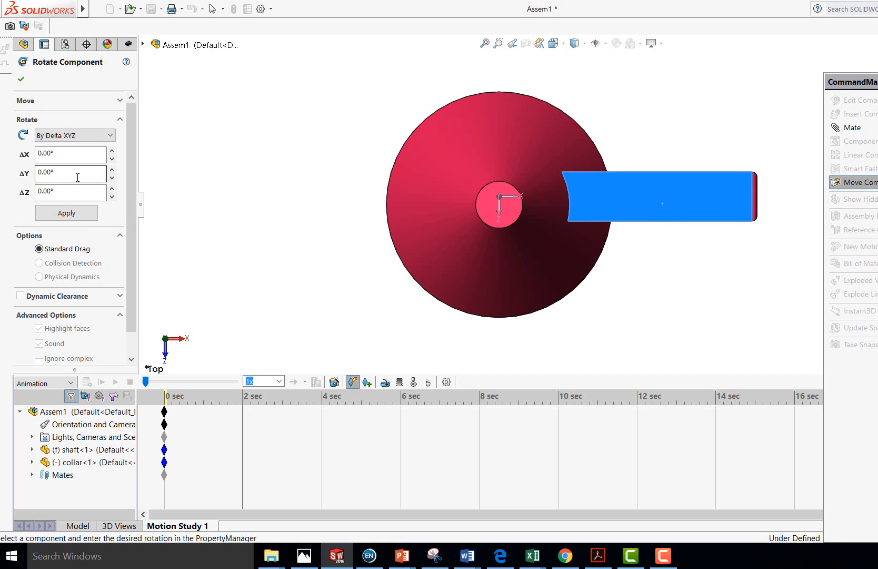
left_click_drag(78, 175, 37, 174)
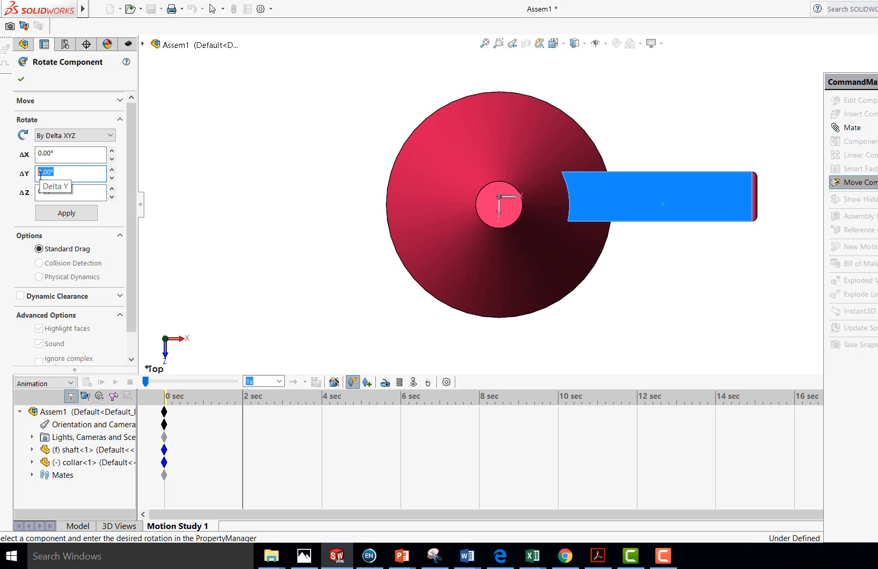
type("60")
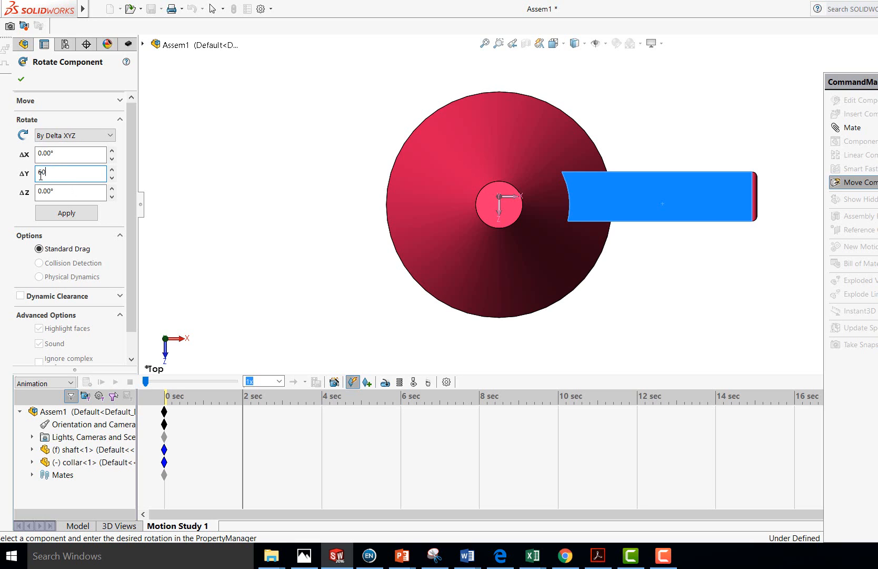
left_click(64, 216)
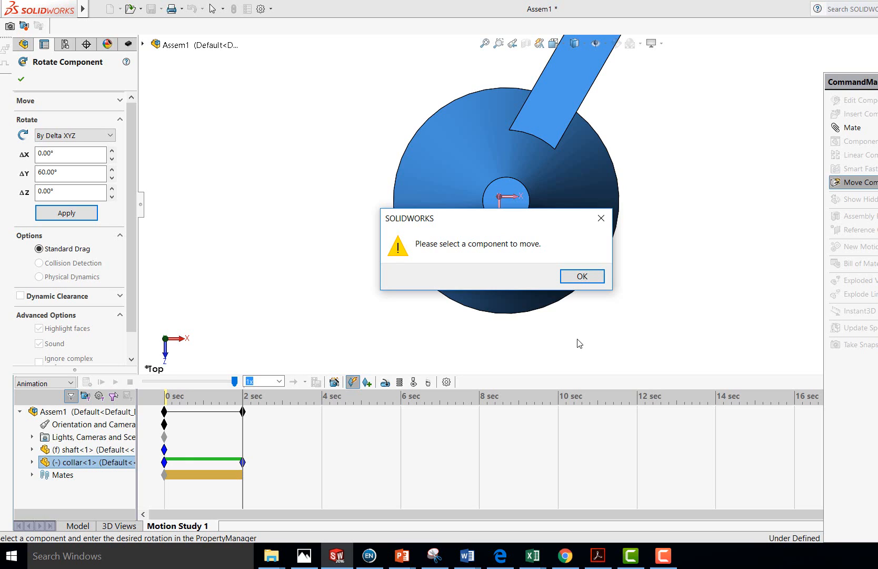
Move the time bar to 4 seconds and rotate the collar by a further Delta Y of 60° there
left_click(582, 276)
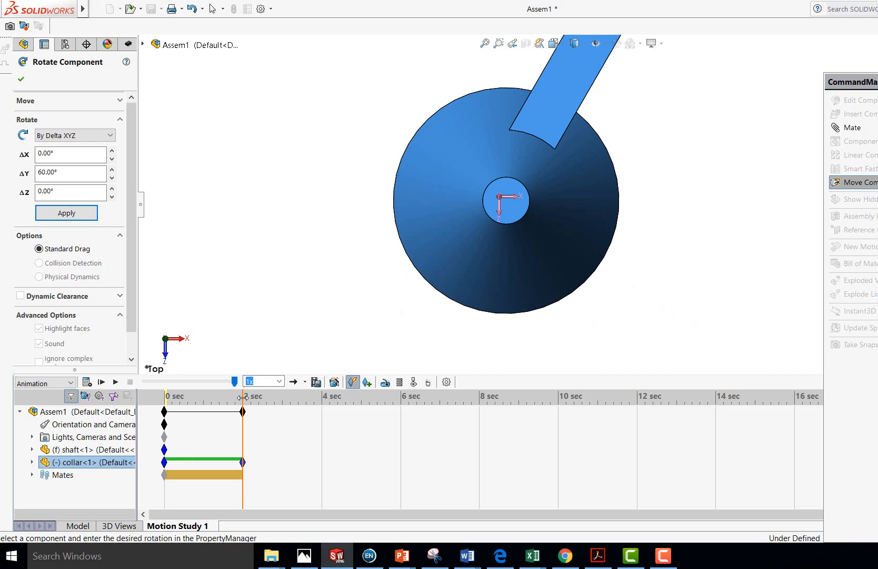
left_click_drag(242, 397, 321, 397)
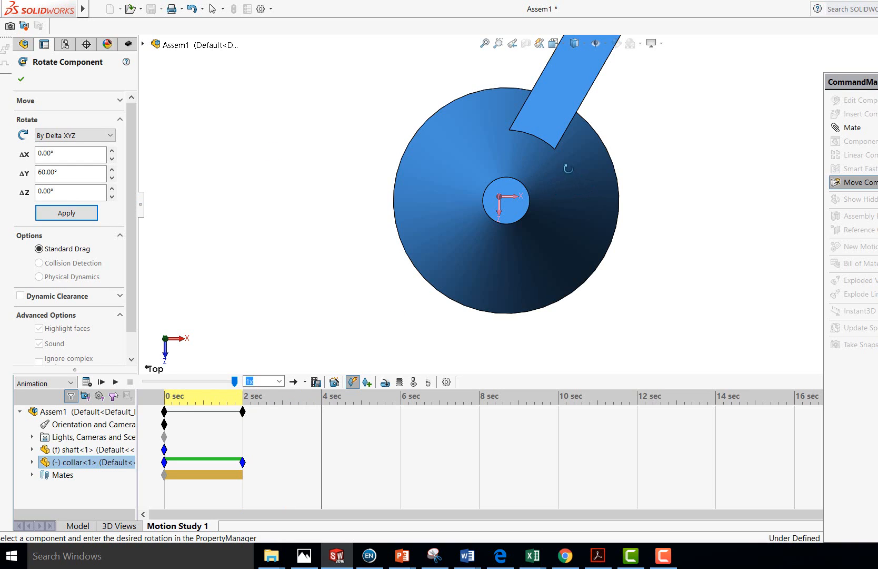
left_click(76, 215)
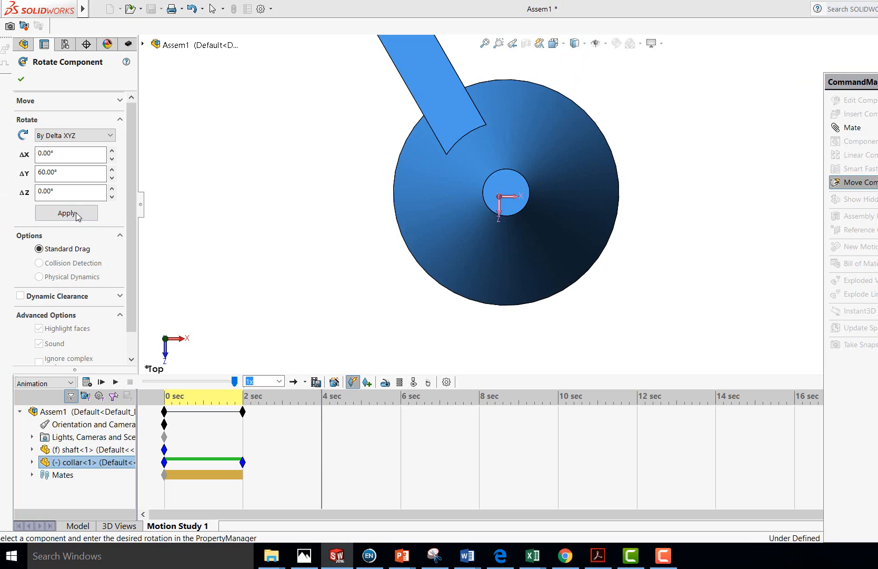
left_click(76, 214)
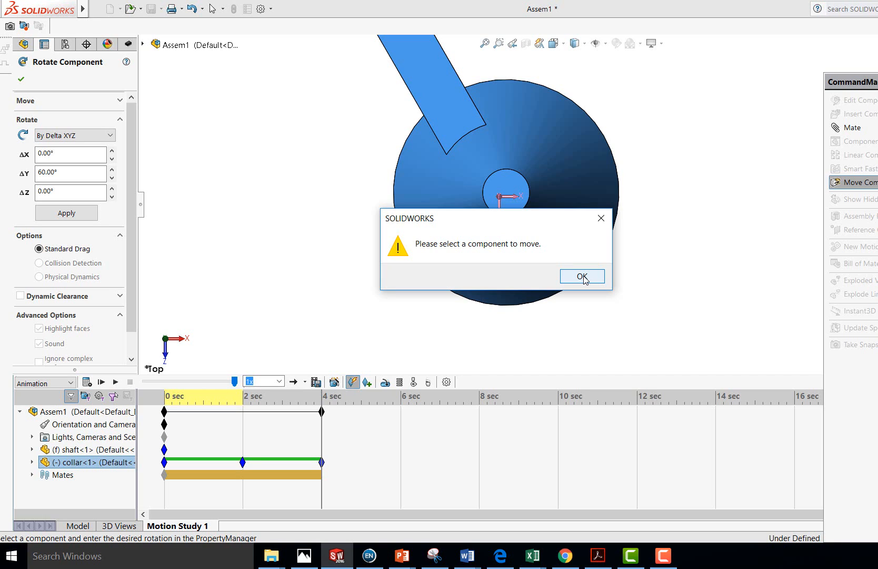
left_click(583, 277)
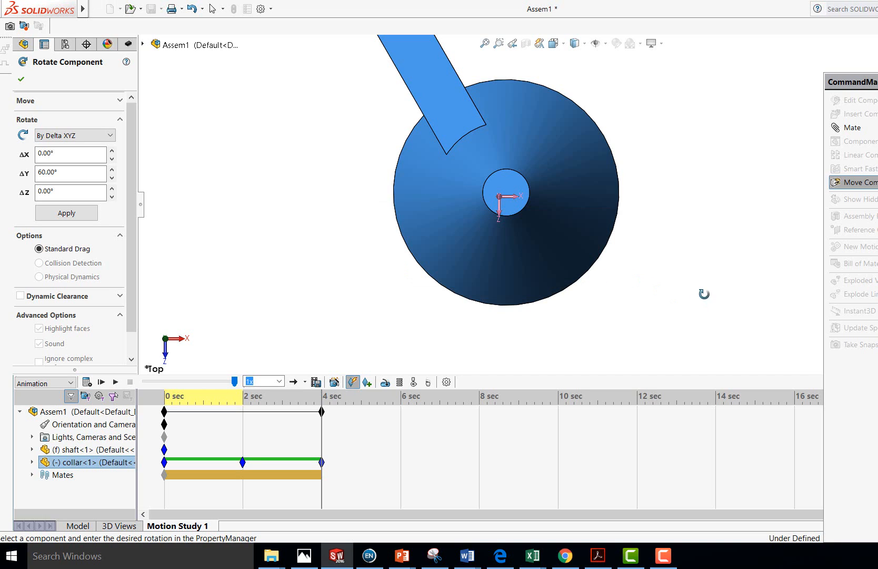
Move the time bar to 6 seconds and rotate the collar by another Delta Y of 60° at that time
left_click_drag(323, 399, 400, 396)
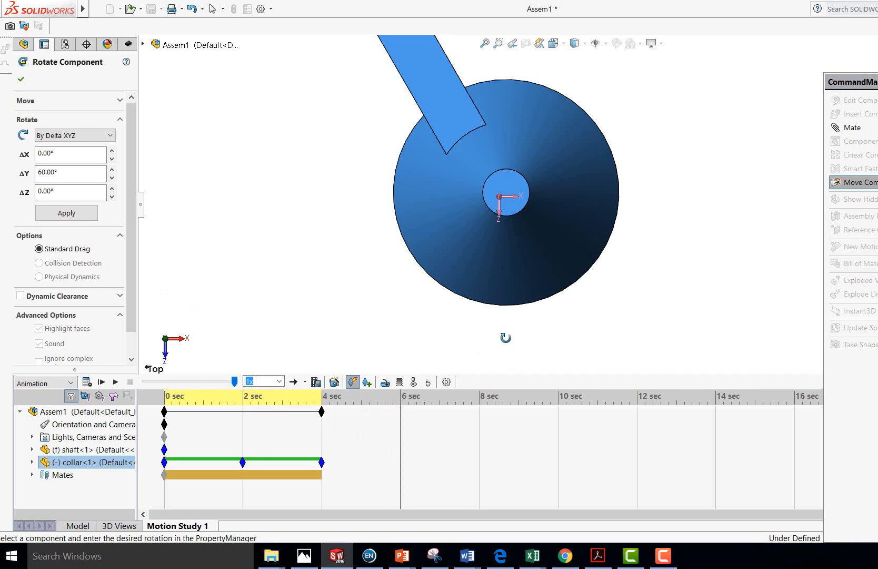
left_click(77, 218)
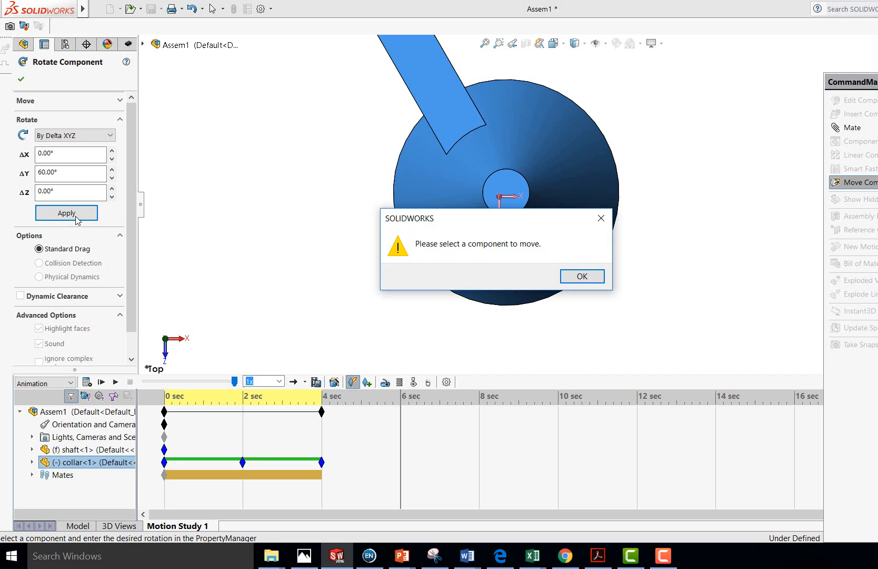
left_click(576, 278)
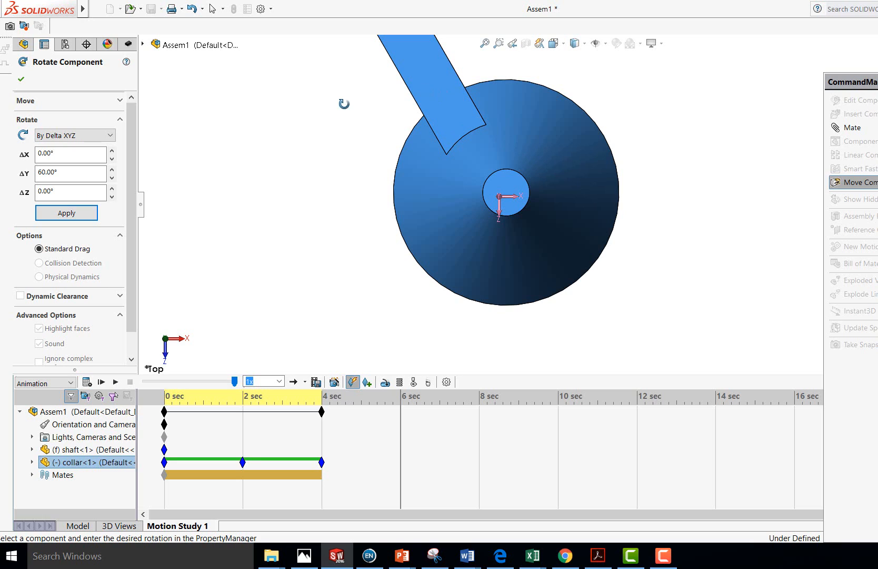
left_click(97, 213)
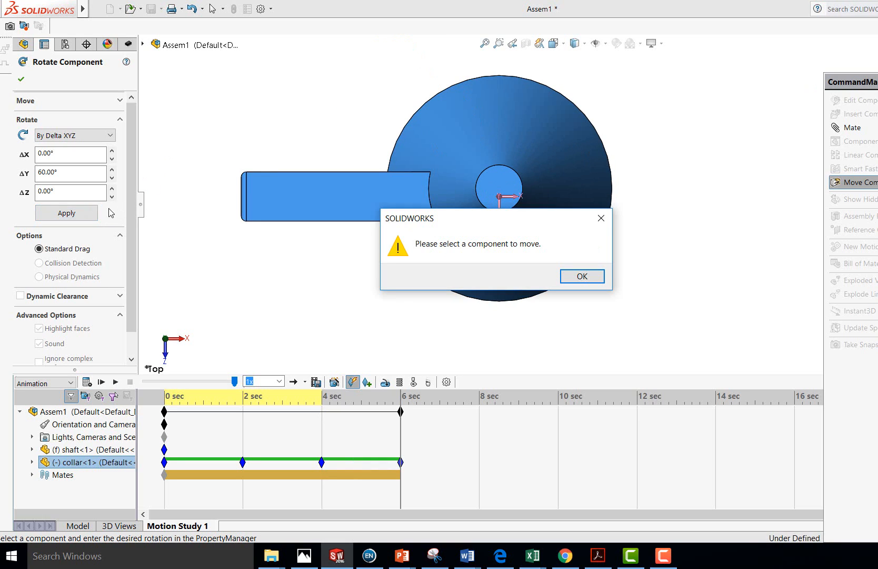
left_click(594, 277)
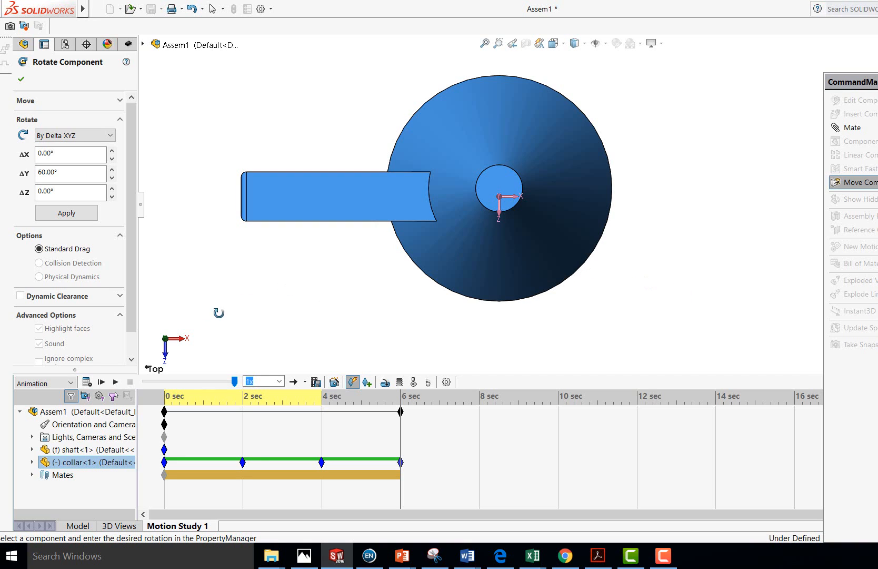
Set Delta Y to -30° and rotate the collar back by that amount at the 8-second mark
double_click(43, 173)
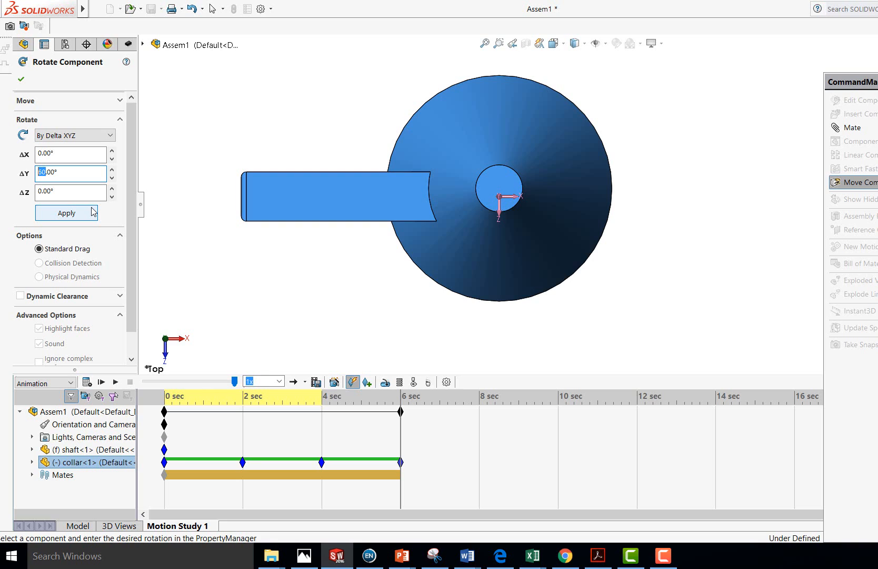
type("-30")
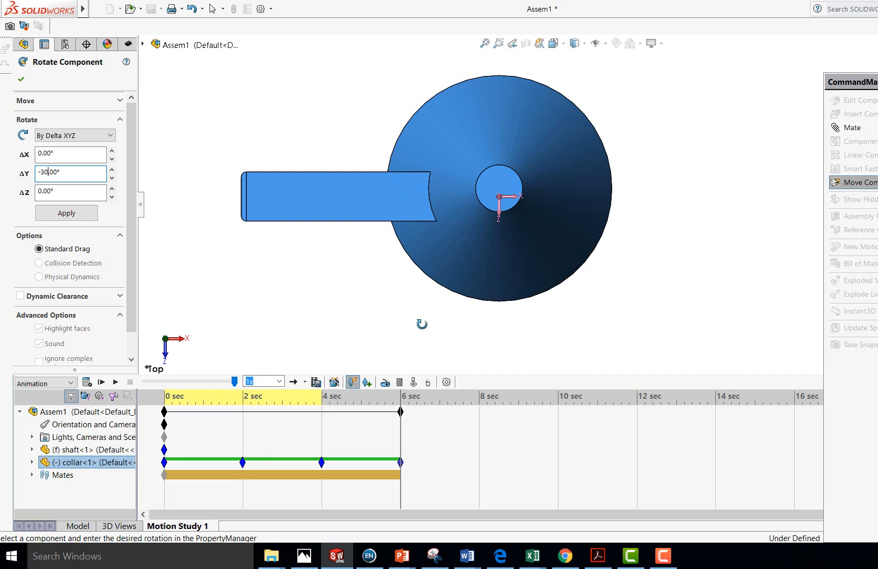
left_click_drag(400, 407, 479, 398)
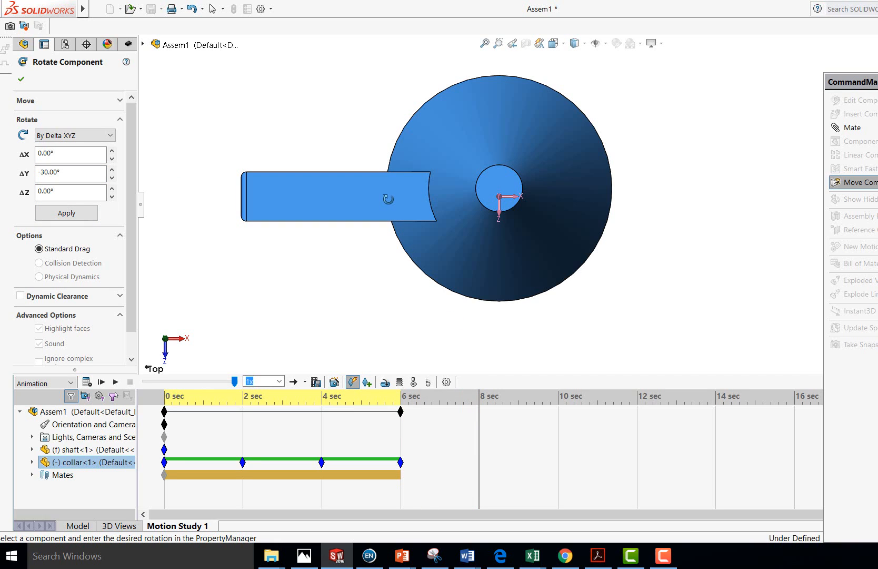
left_click(83, 215)
left_click(83, 213)
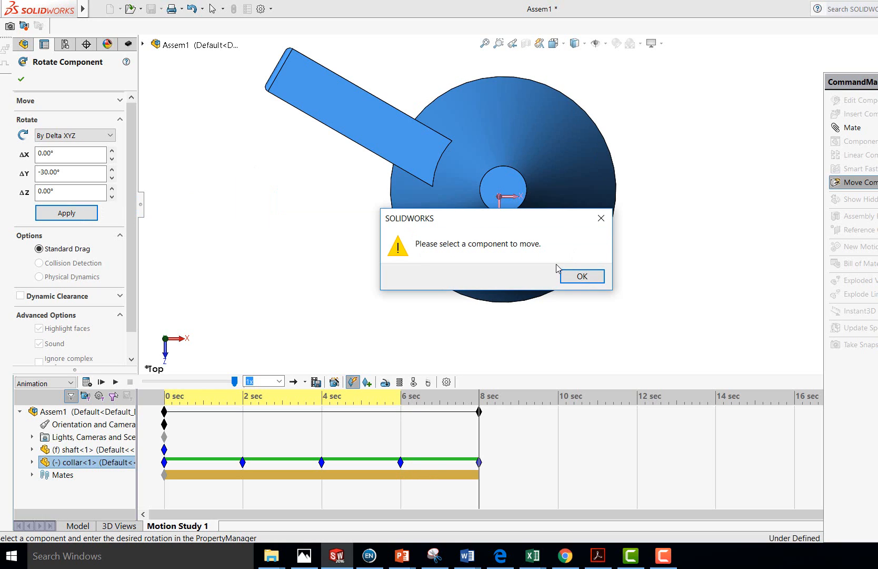
left_click(582, 276)
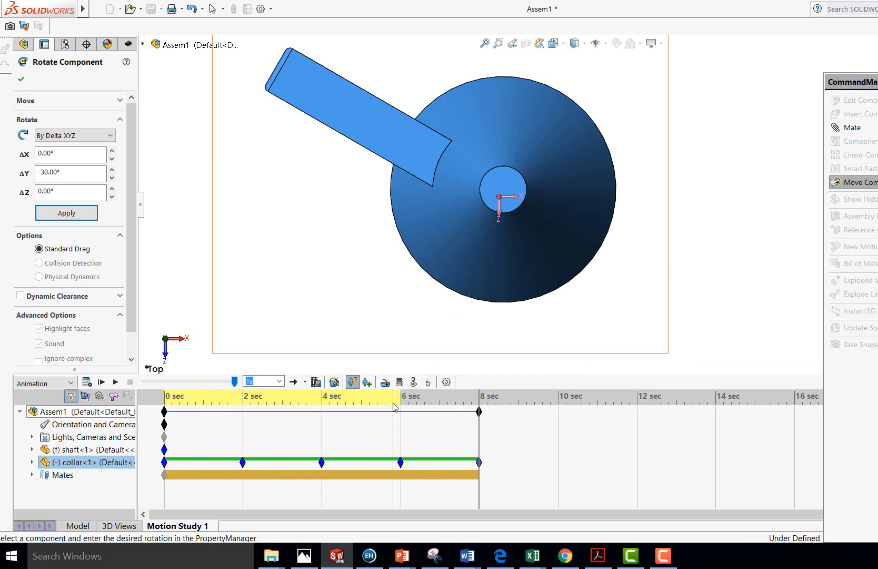
Add a Rotate model animation with the Animation Wizard: one clockwise rotation about the Y-axis, lasting 4 seconds from a start time of 8 seconds
left_click(334, 382)
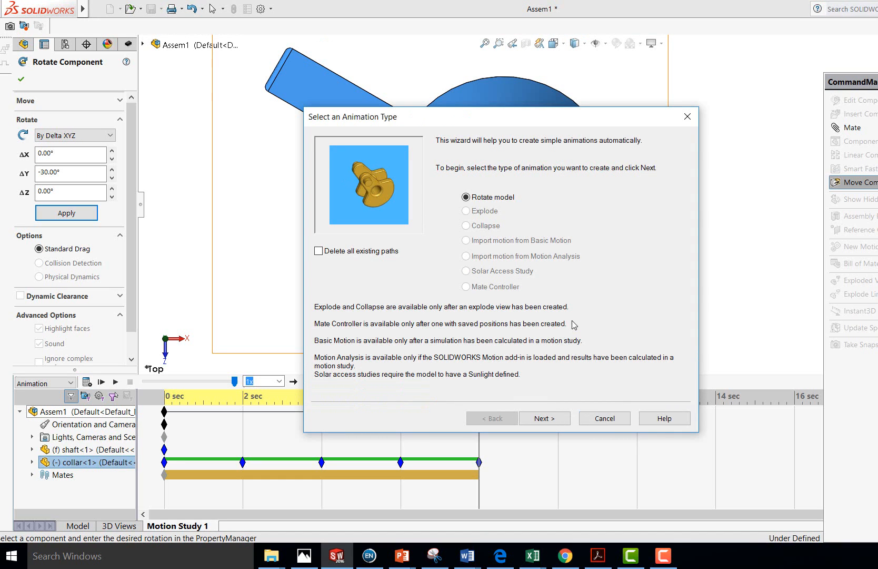
left_click_drag(577, 124, 833, 174)
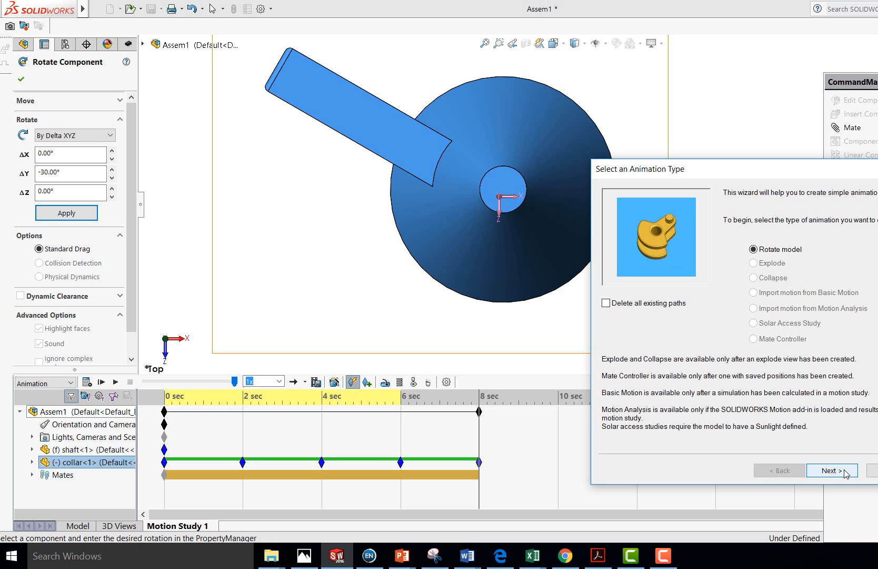
left_click(845, 472)
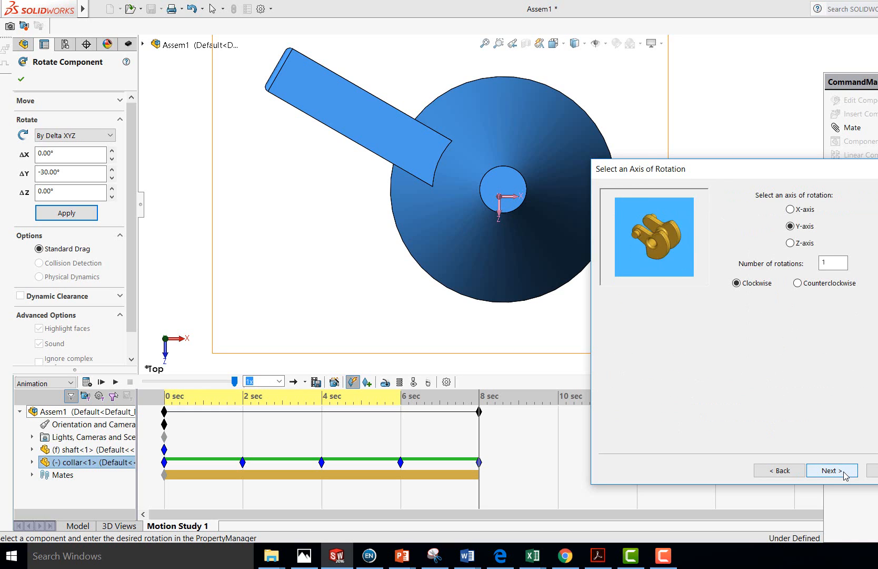
left_click(832, 470)
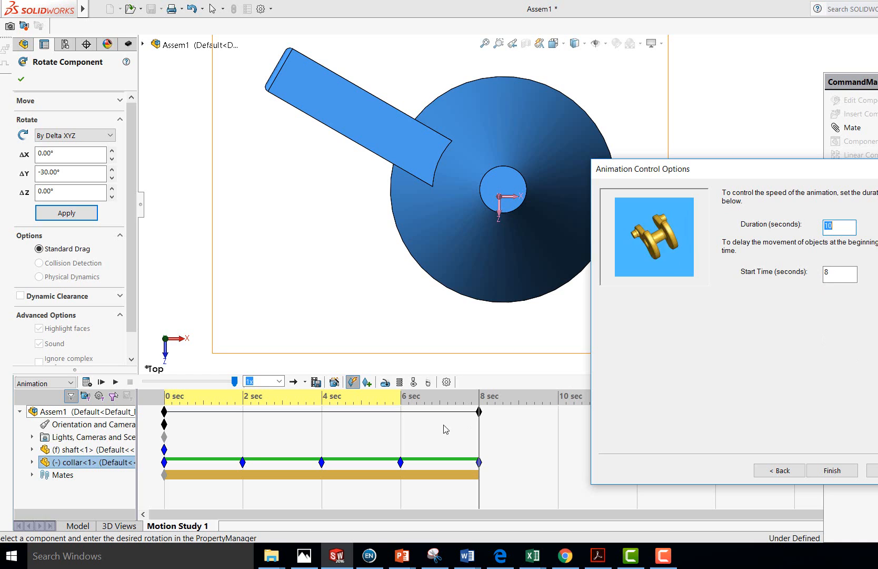
left_click(834, 276)
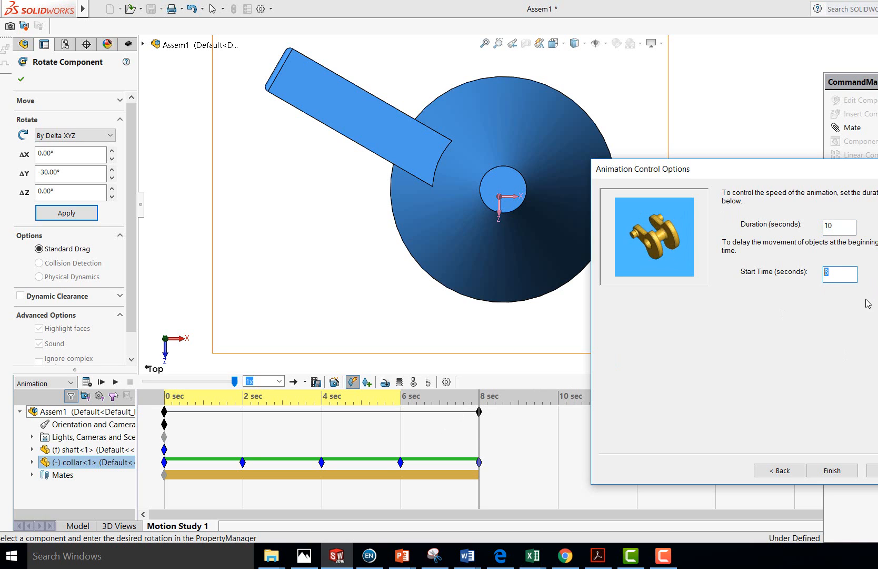
left_click_drag(842, 227, 815, 227)
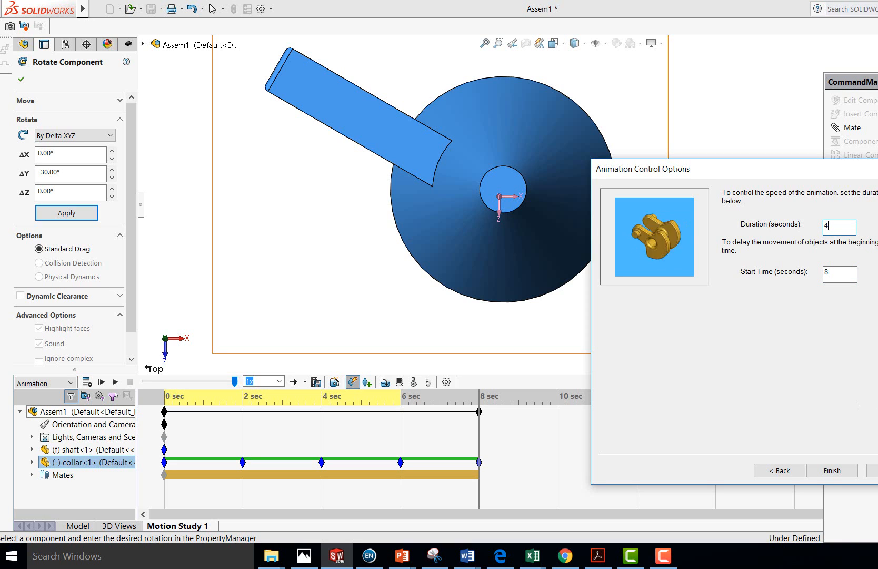
left_click(834, 471)
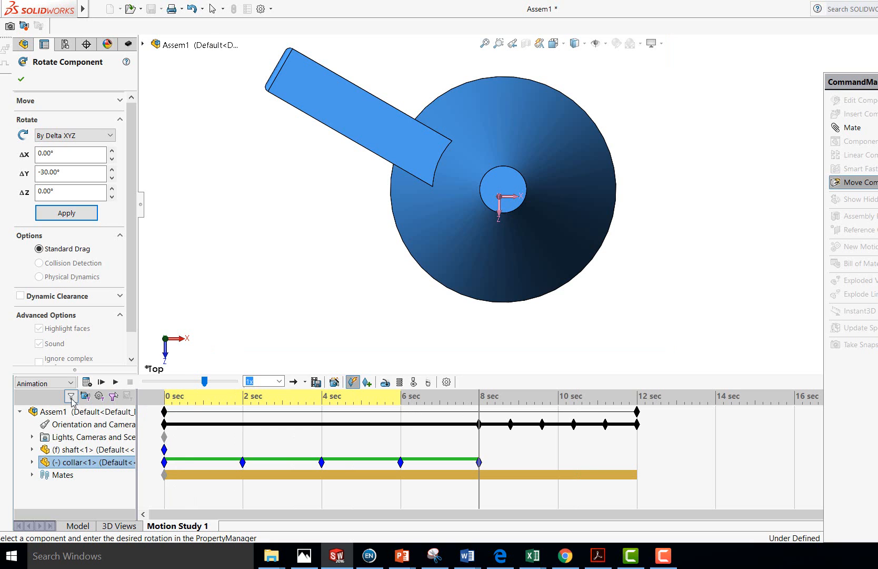
Play Motion Study 1 from the start twice to review the collar rotation and the model rotation
left_click(335, 383)
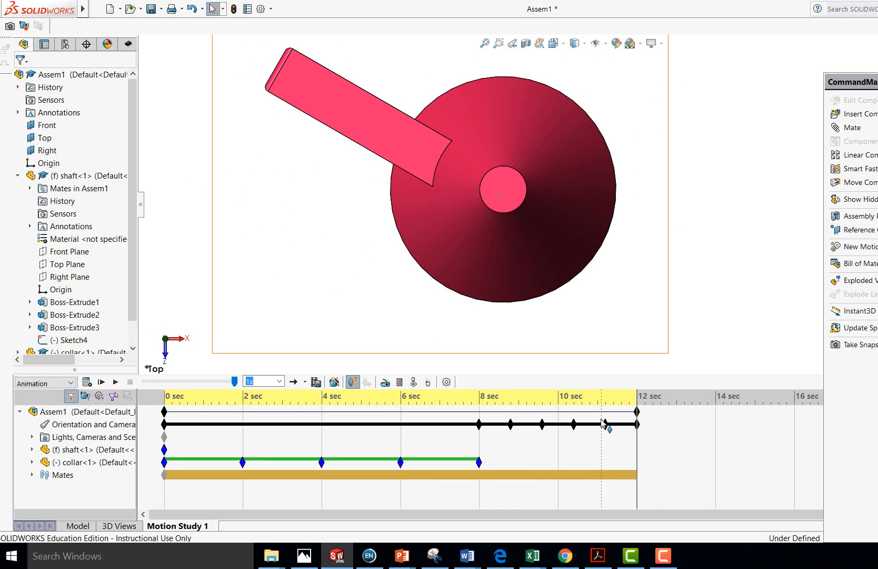
left_click(164, 404)
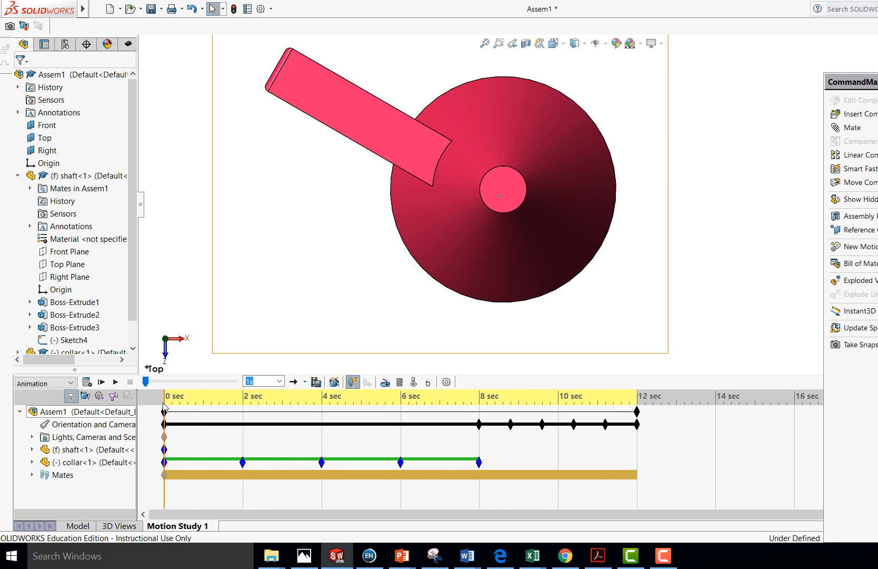
left_click(100, 382)
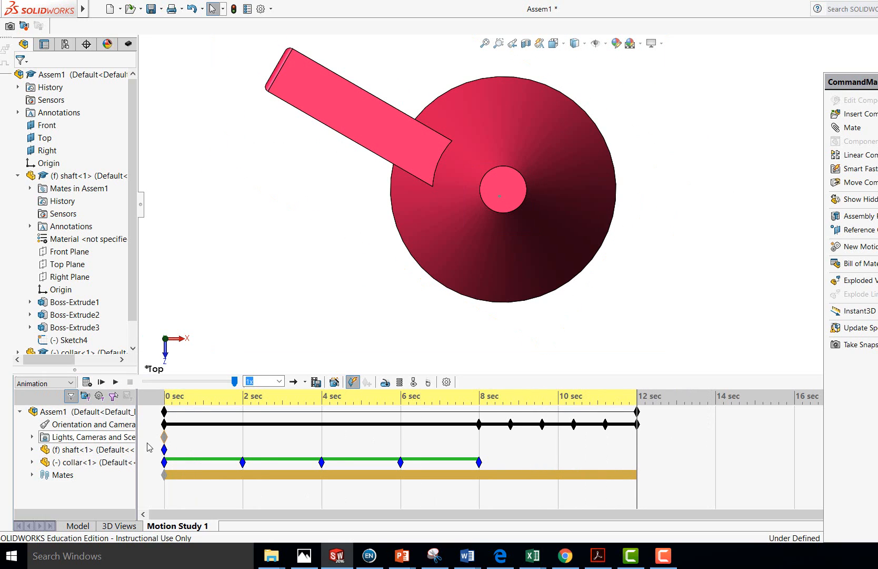
left_click(165, 425)
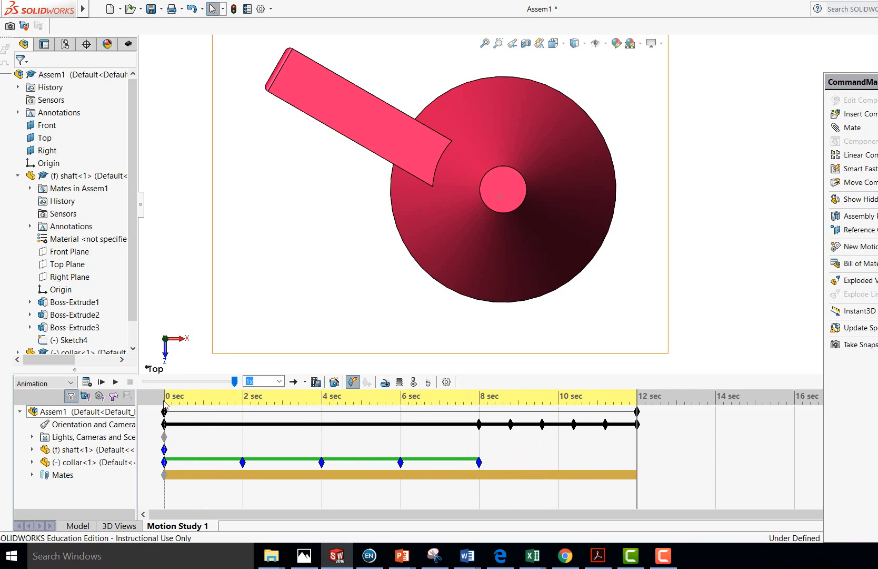
left_click(101, 381)
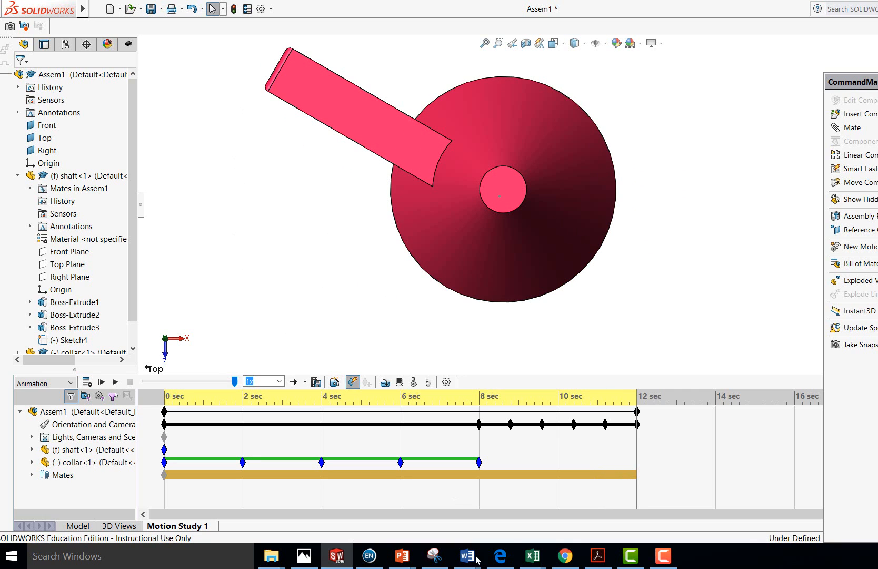
left_click(631, 556)
left_click(661, 562)
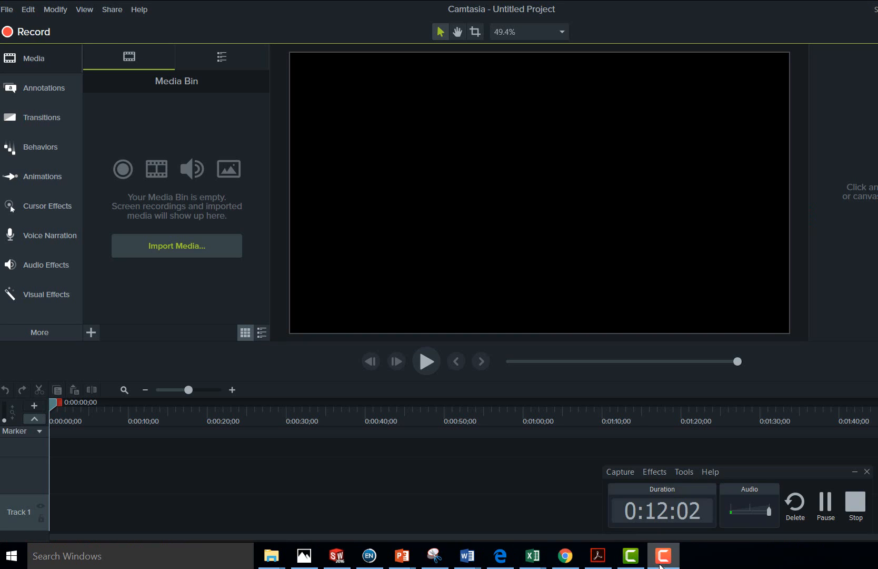